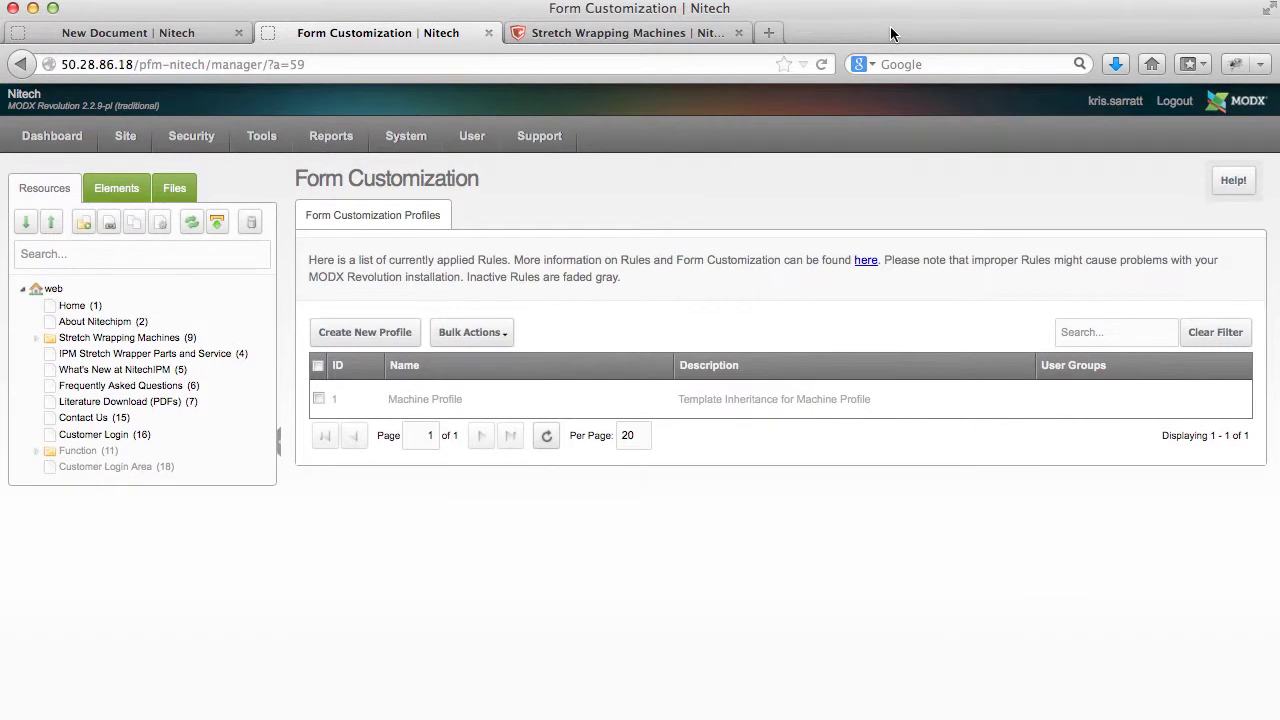
# - Check that the new document uses Machine Profile, then close it without saving
pyautogui.click(142, 34)
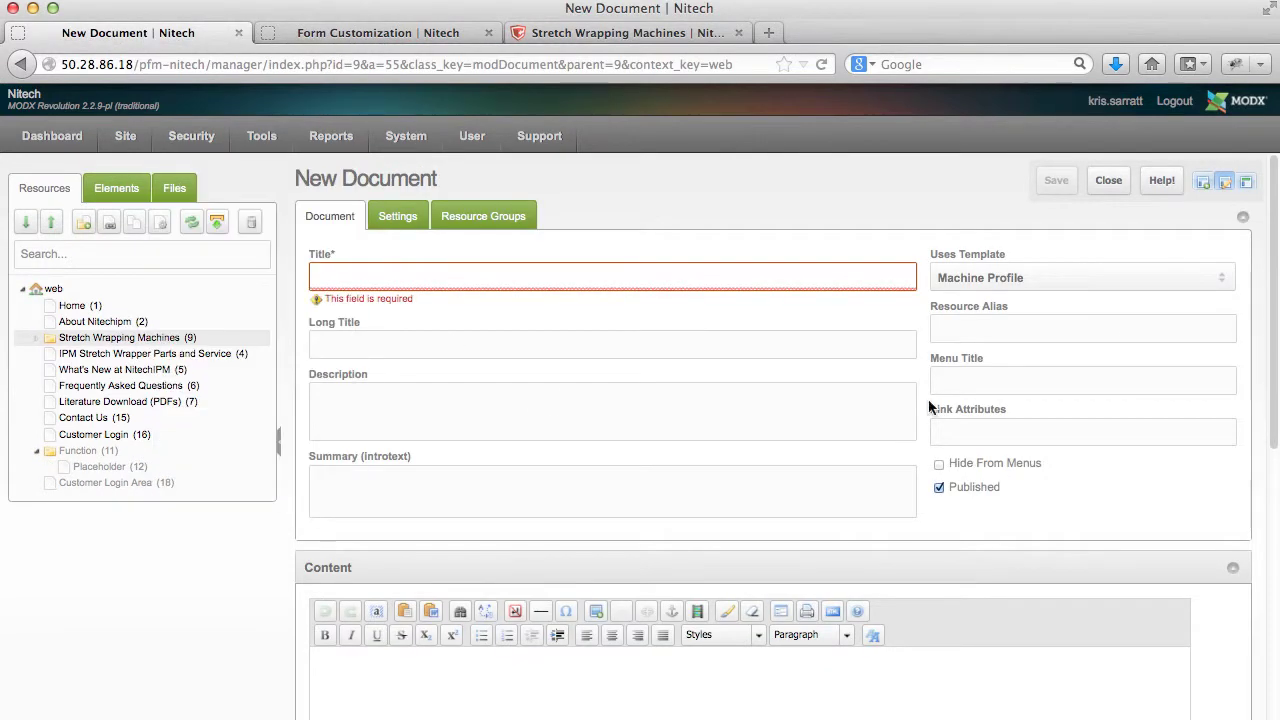
pyautogui.click(1112, 183)
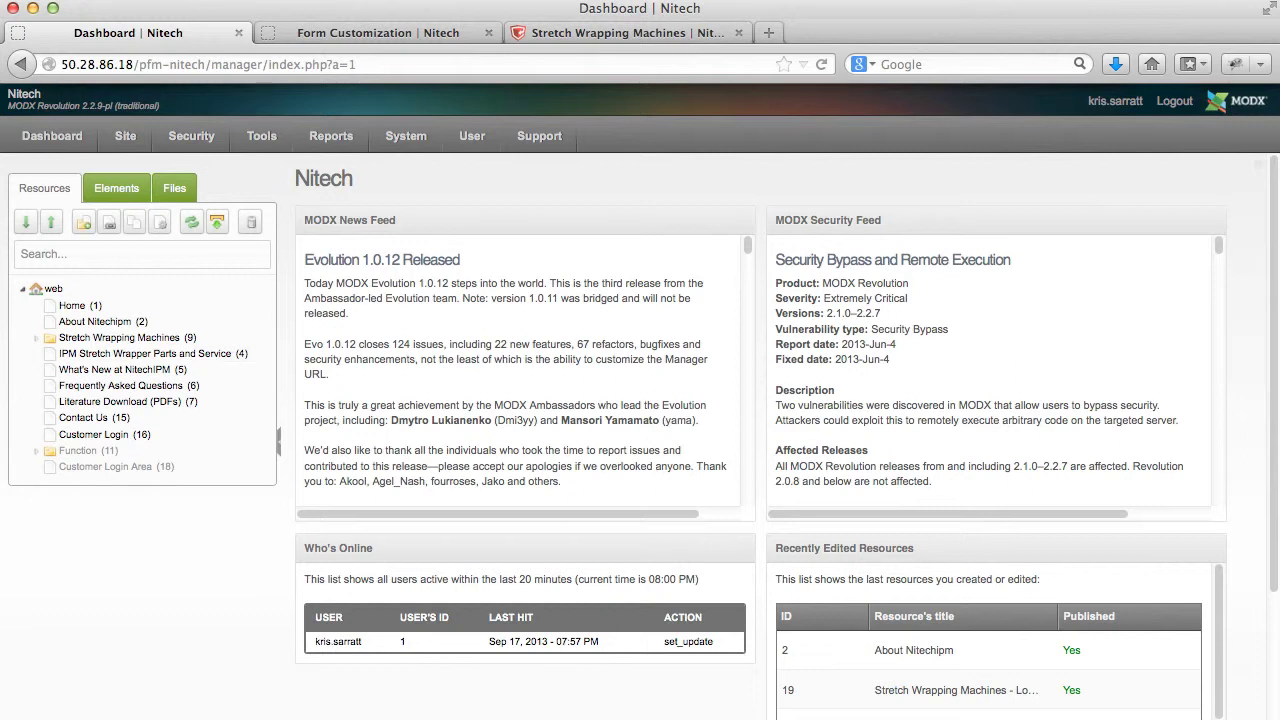
# - Expand Stretch Wrapping Machines and confirm in Quick Update that its template is Product
pyautogui.click(36, 341)
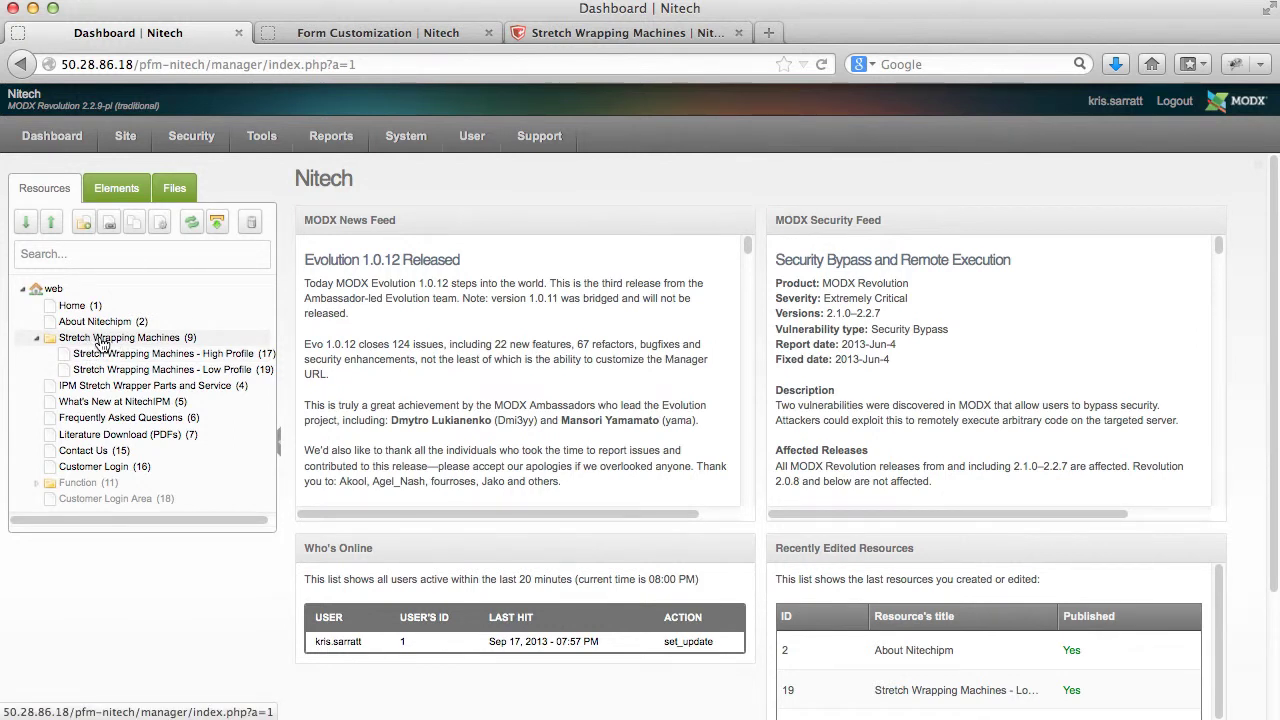
pyautogui.rightClick(102, 339)
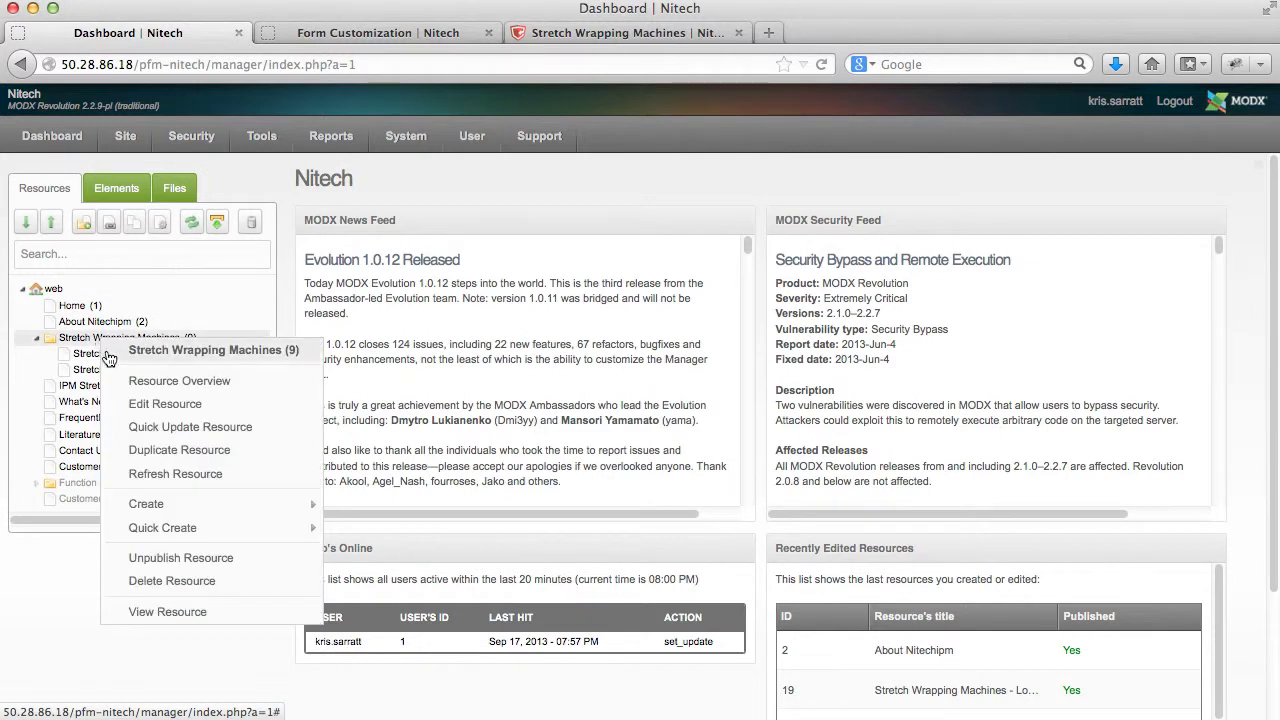
pyautogui.click(130, 428)
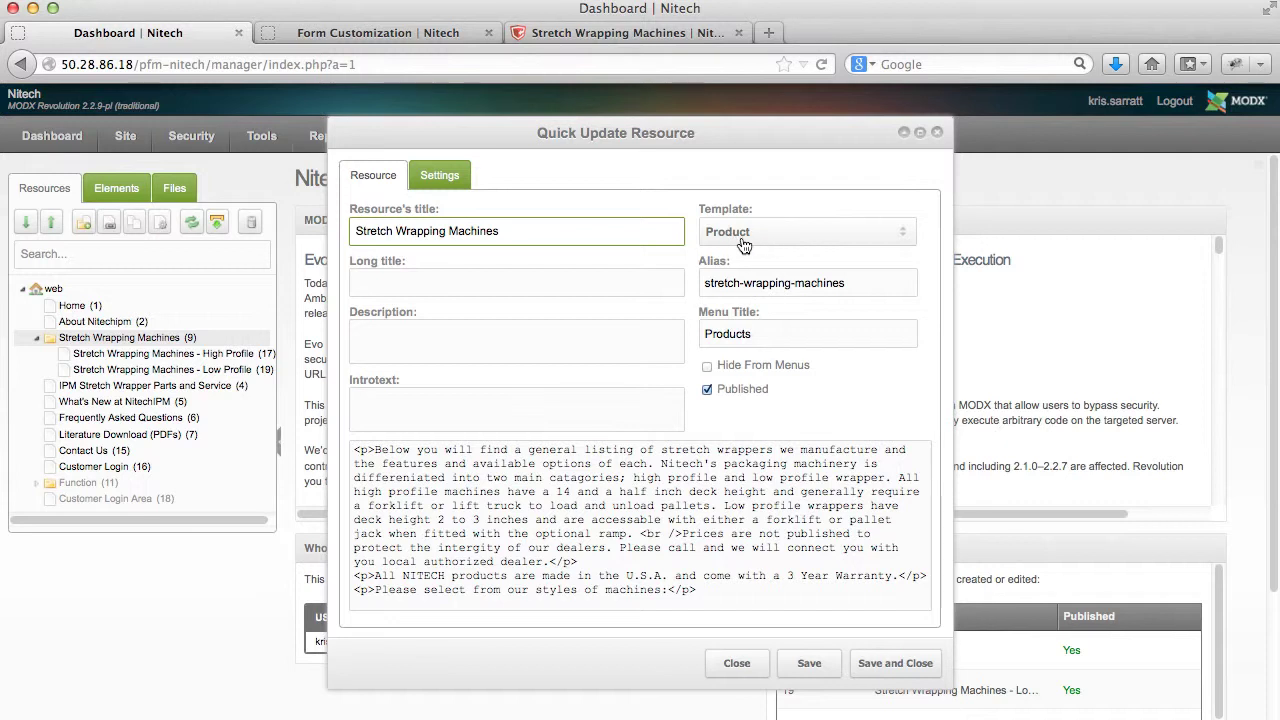
pyautogui.click(736, 663)
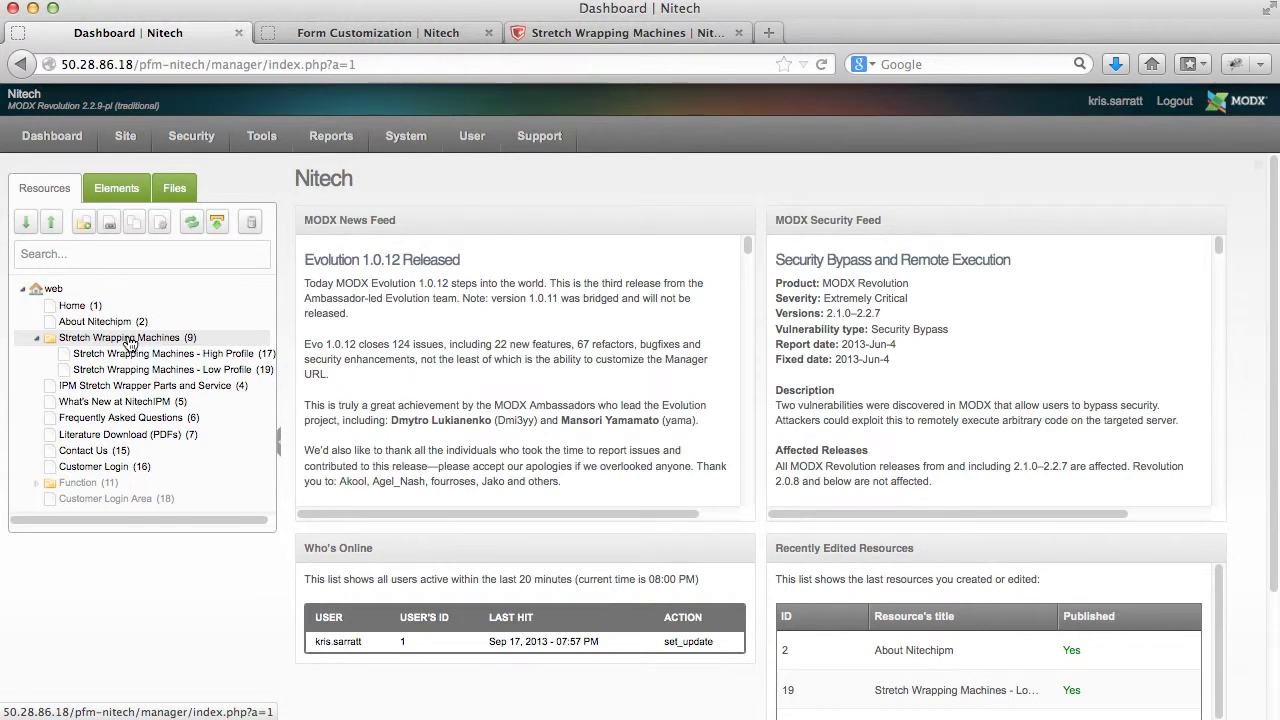
pyautogui.rightClick(130, 343)
pyautogui.moveTo(195, 502)
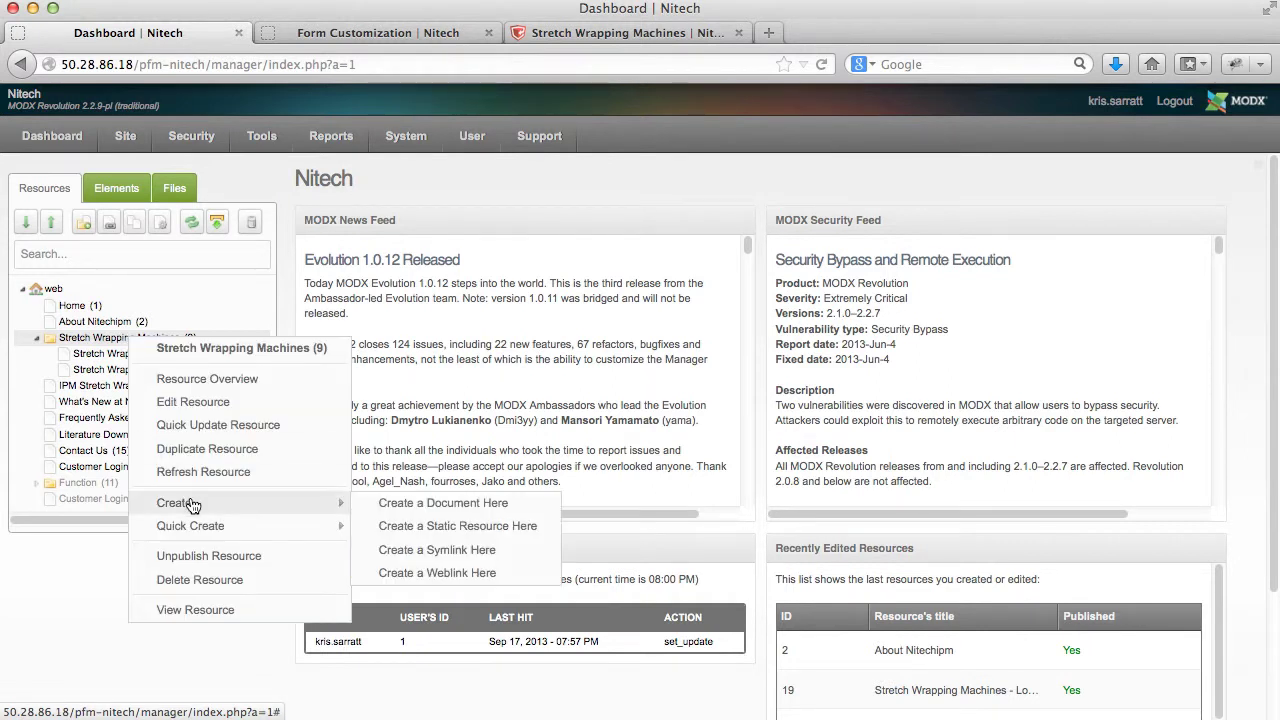
pyautogui.click(443, 508)
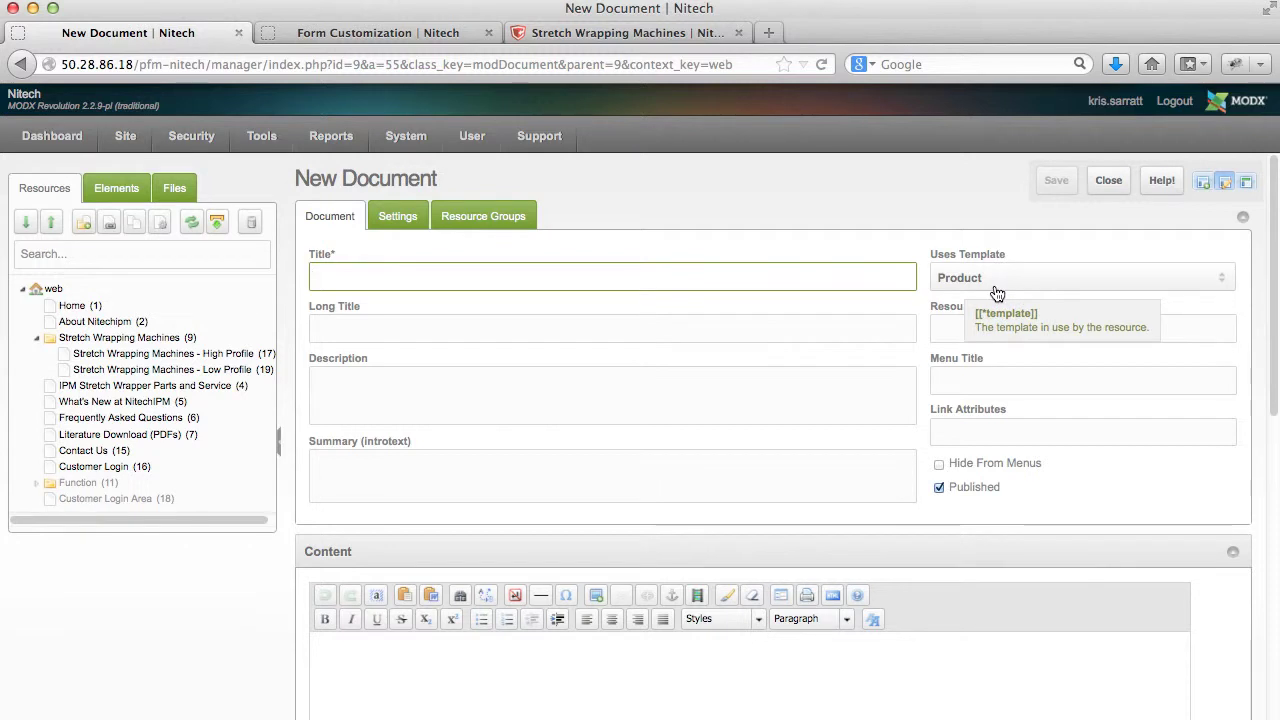
pyautogui.click(1108, 180)
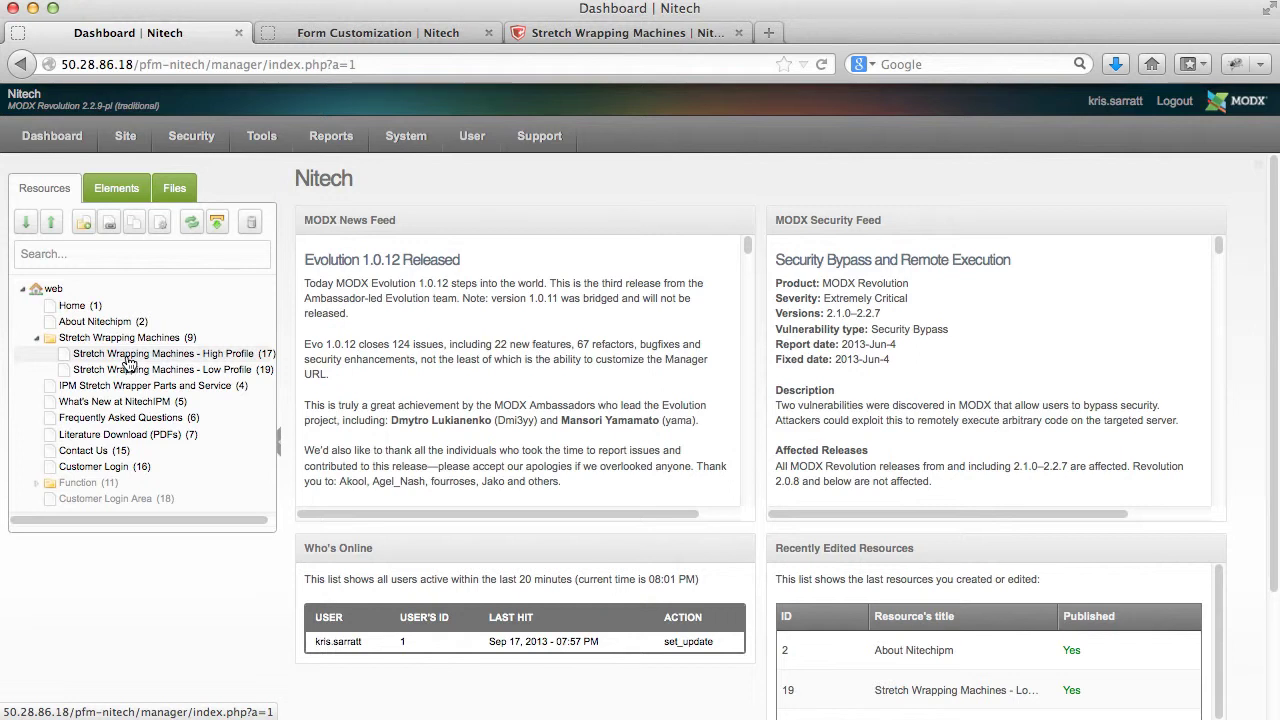
pyautogui.rightClick(128, 362)
pyautogui.click(158, 445)
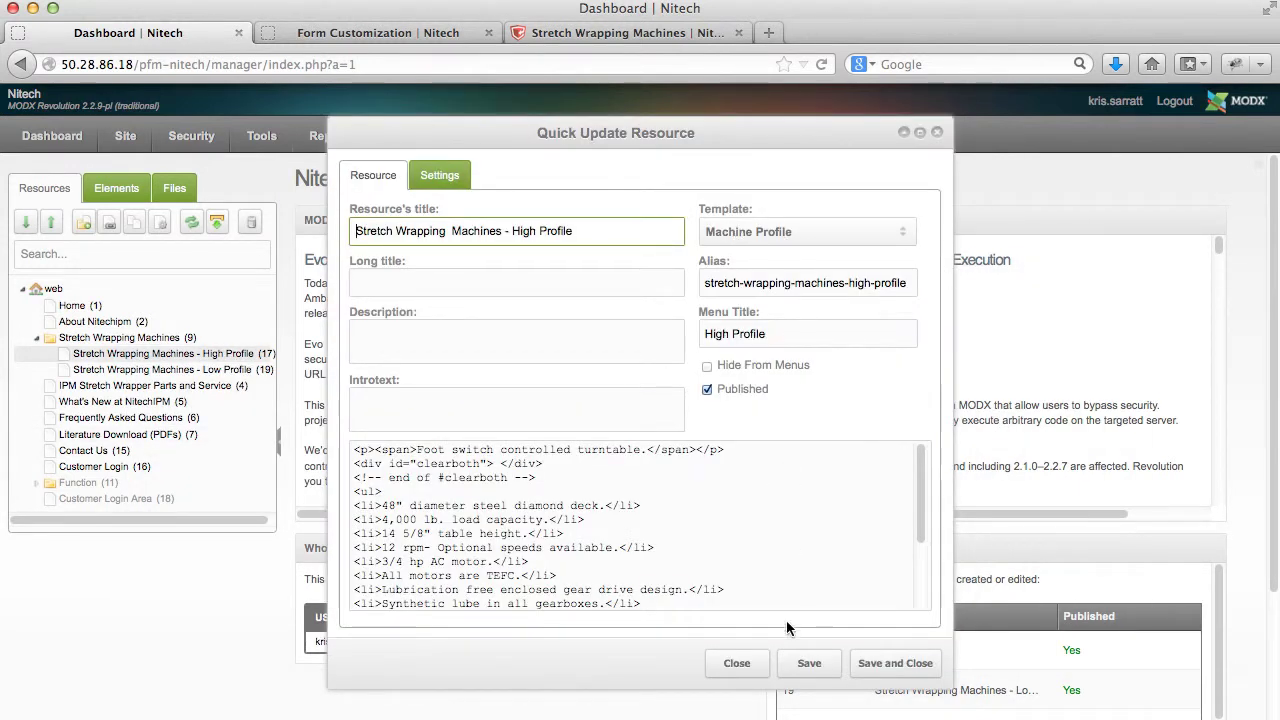
pyautogui.click(737, 663)
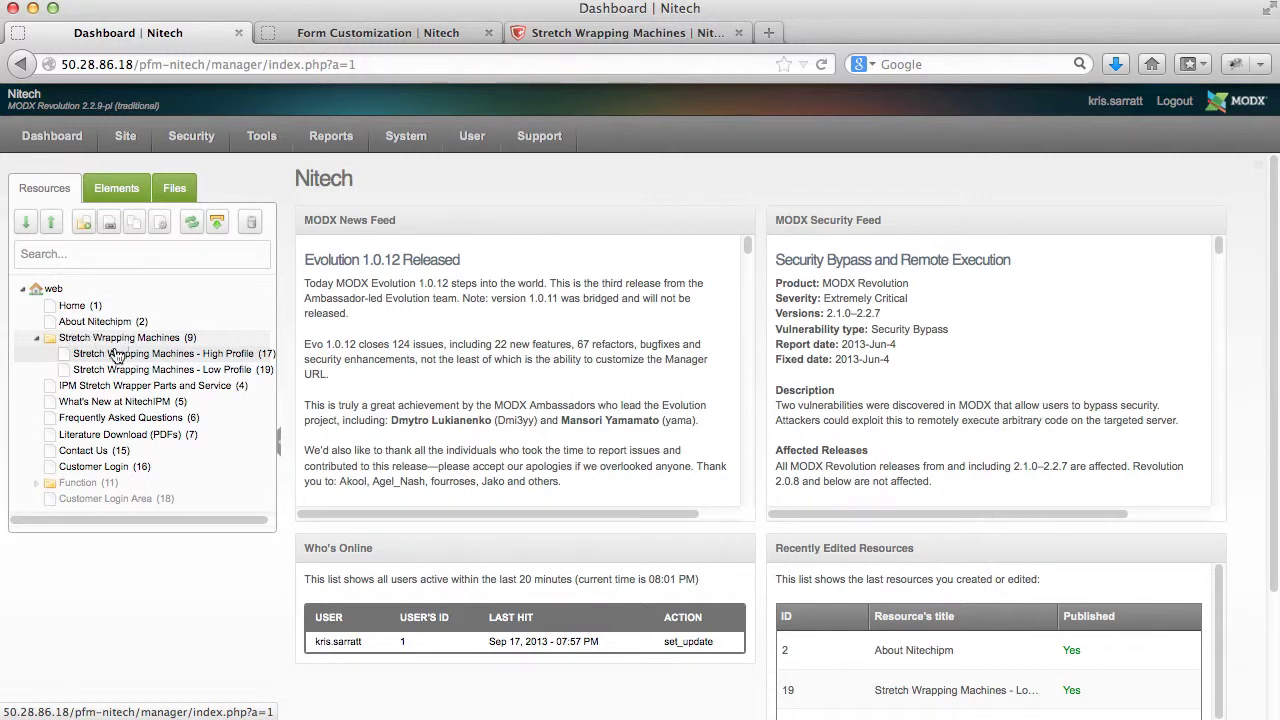
pyautogui.rightClick(115, 360)
pyautogui.press('Escape')
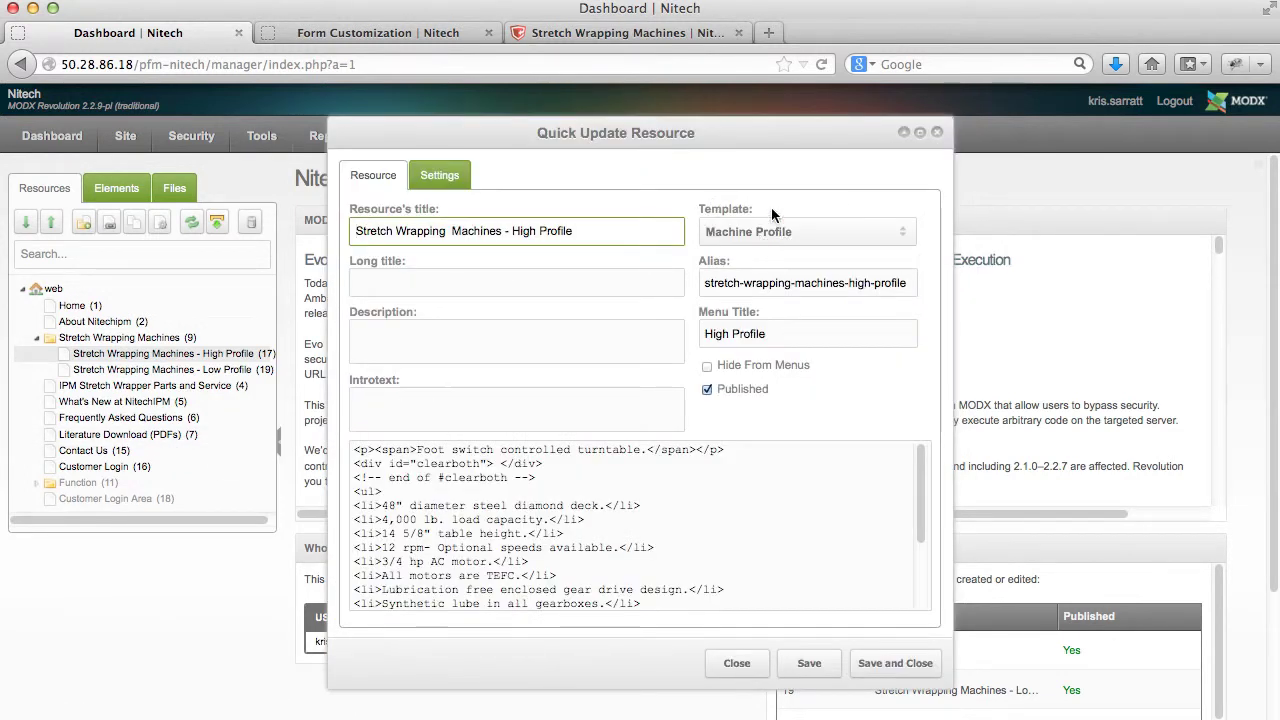
pyautogui.click(733, 663)
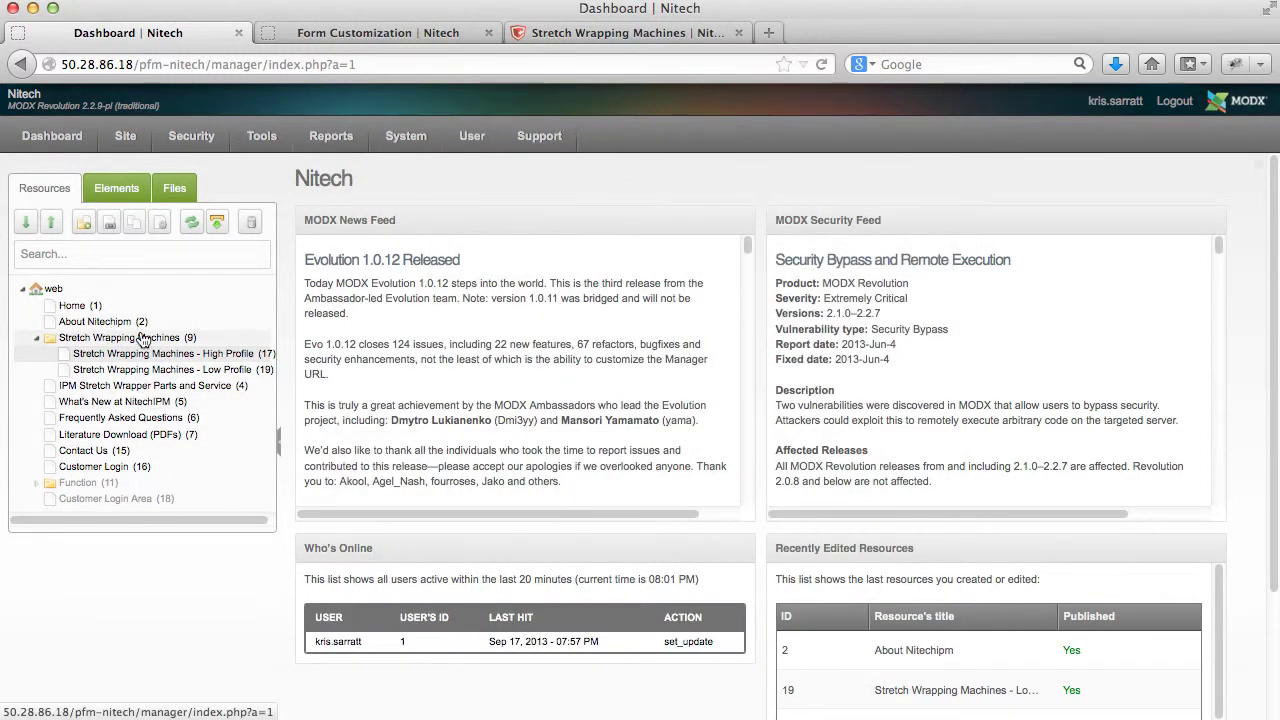
# - Preview the live High Profile product page, then go back to the Stretch Wrapping Machines listing
pyautogui.click(605, 38)
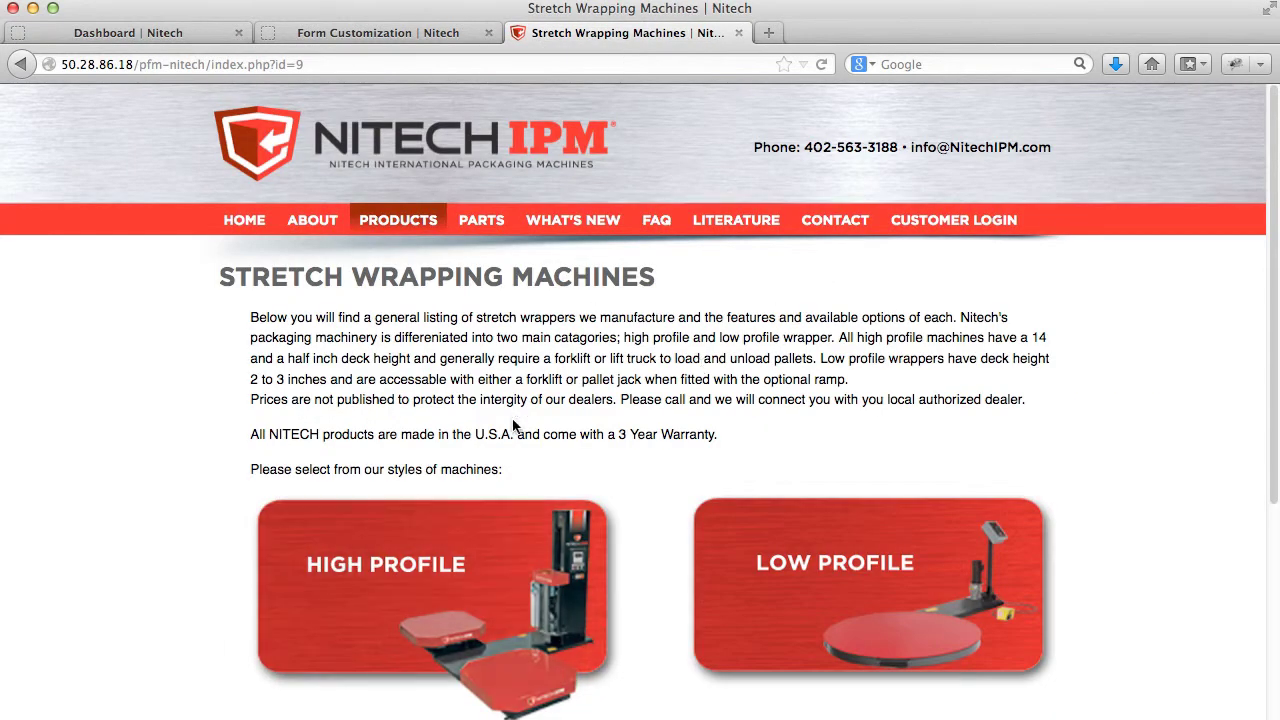
pyautogui.scroll(-3, 622, 377)
pyautogui.scroll(3, 622, 372)
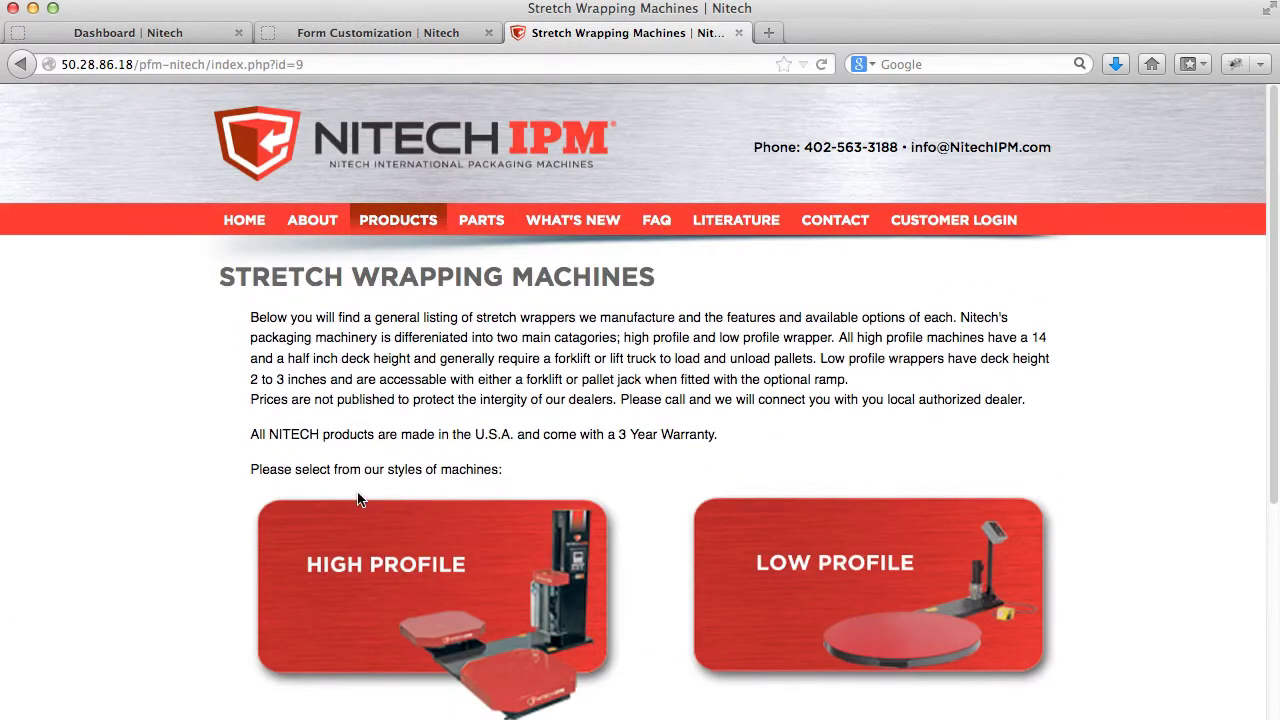
pyautogui.moveTo(402, 224)
pyautogui.click(412, 250)
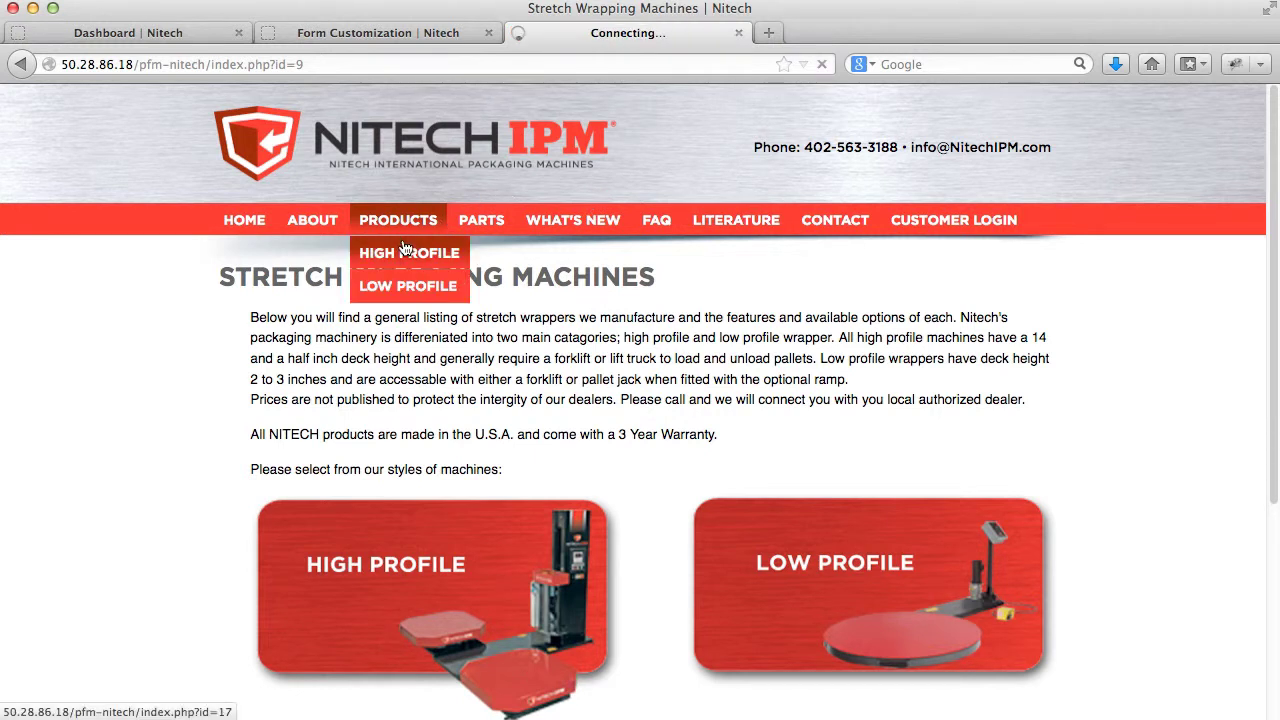
pyautogui.scroll(-3, 731, 396)
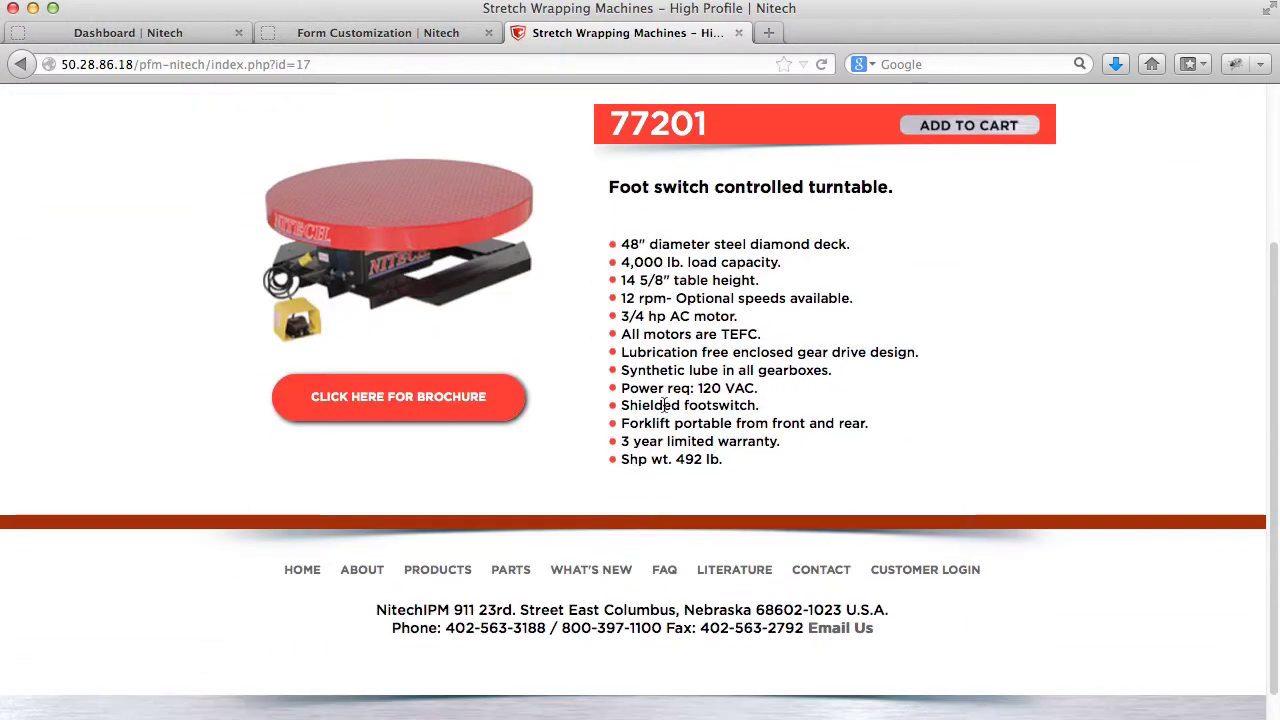
pyautogui.scroll(3, 731, 396)
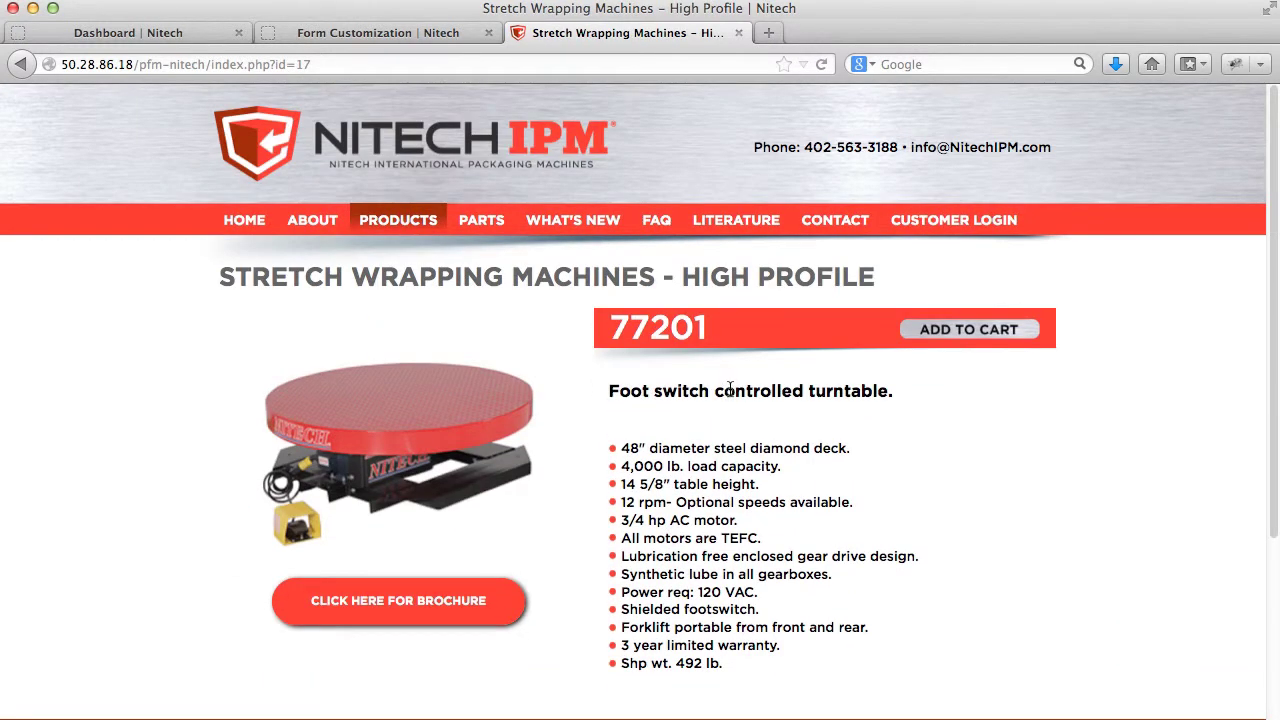
pyautogui.press('super+bracketleft')
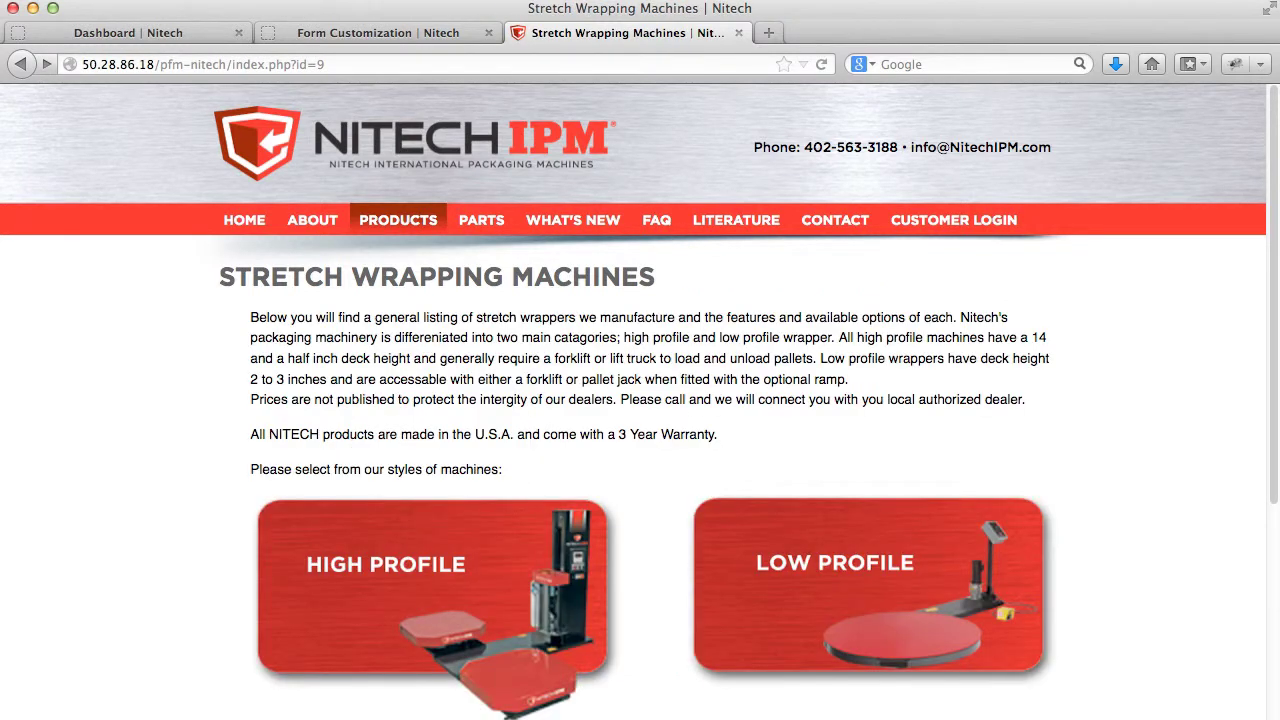
pyautogui.press('super+Tab')
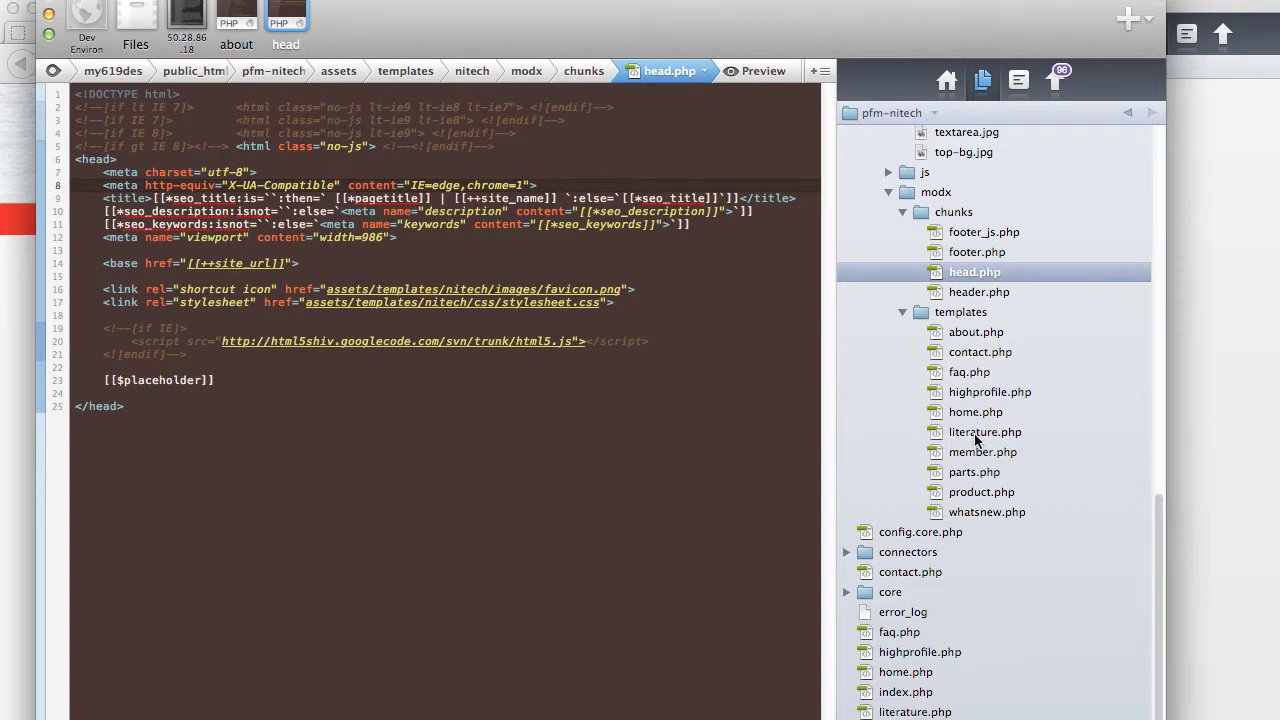
# - Open the product.php and highprofile.php templates in Coda and compare their code
pyautogui.click(972, 491)
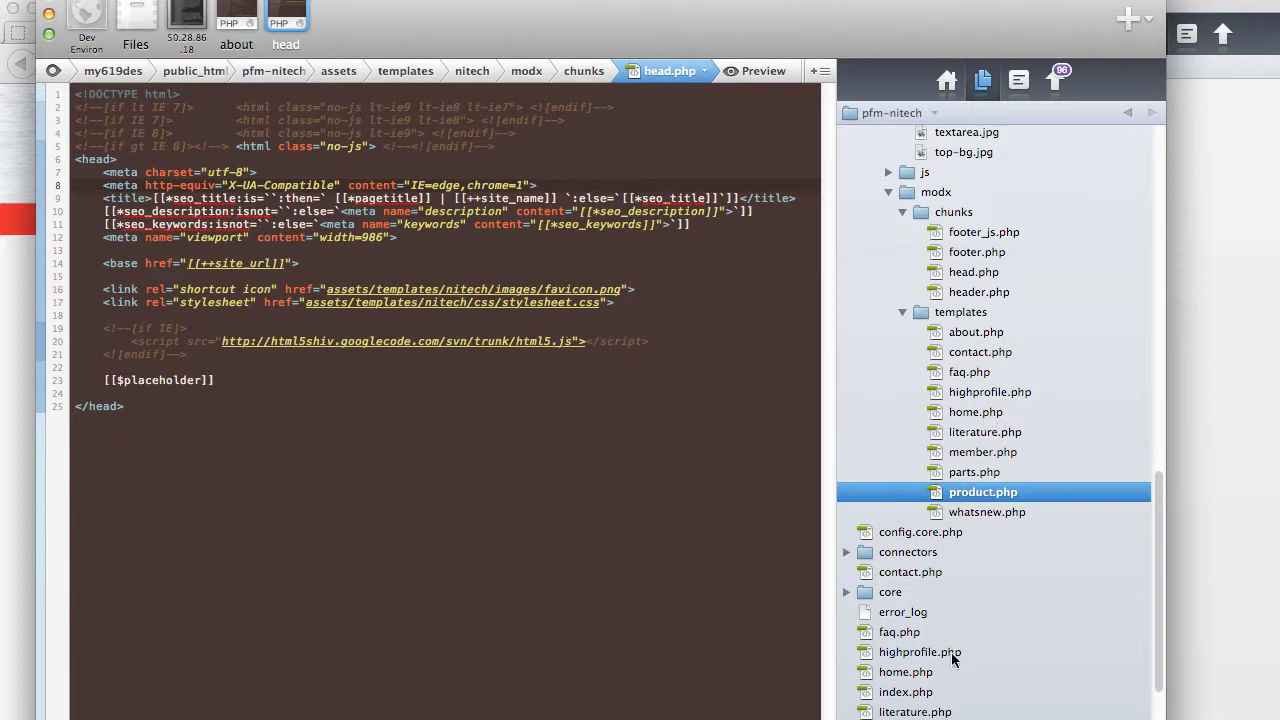
pyautogui.press('Return')
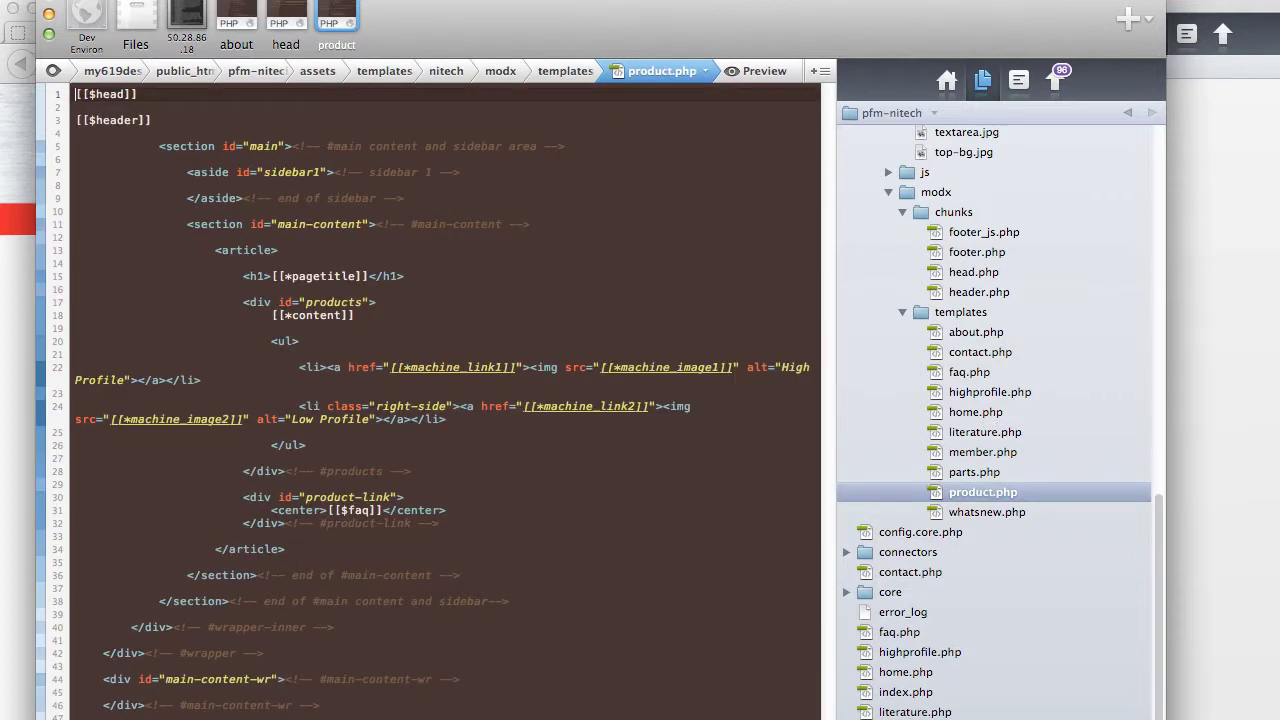
pyautogui.click(1028, 392)
pyautogui.press('Return')
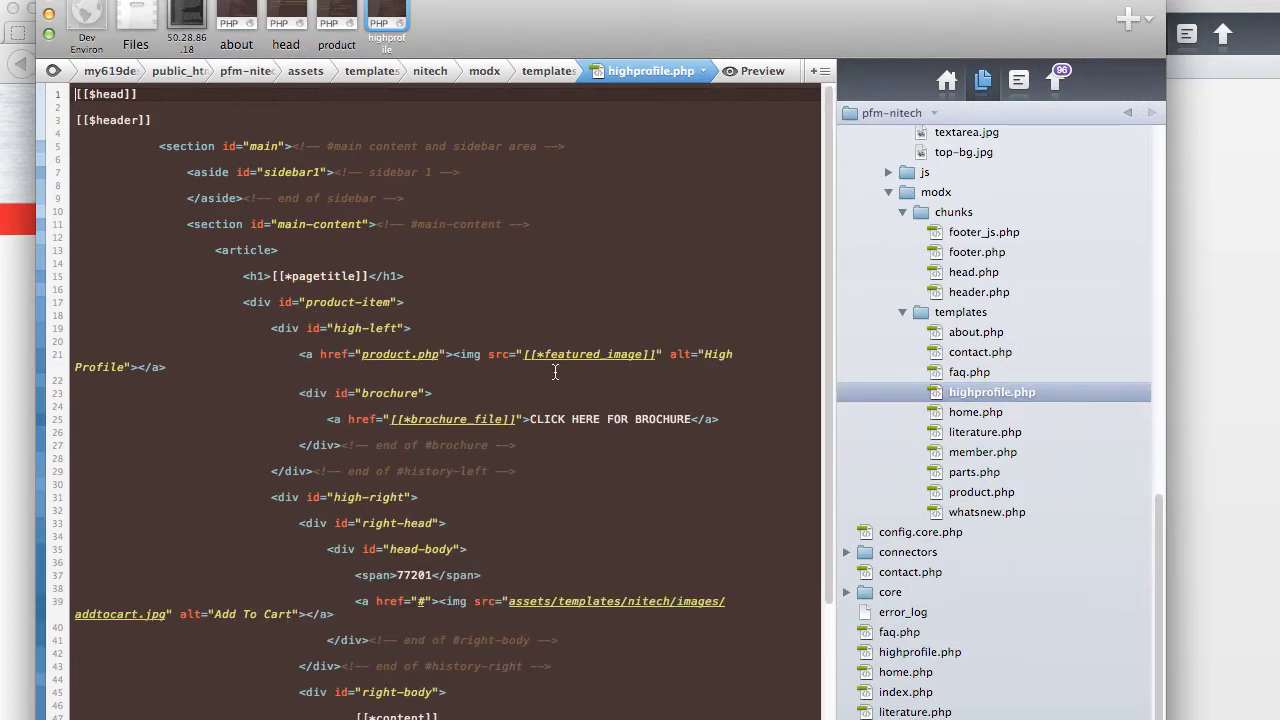
pyautogui.scroll(-5, 555, 372)
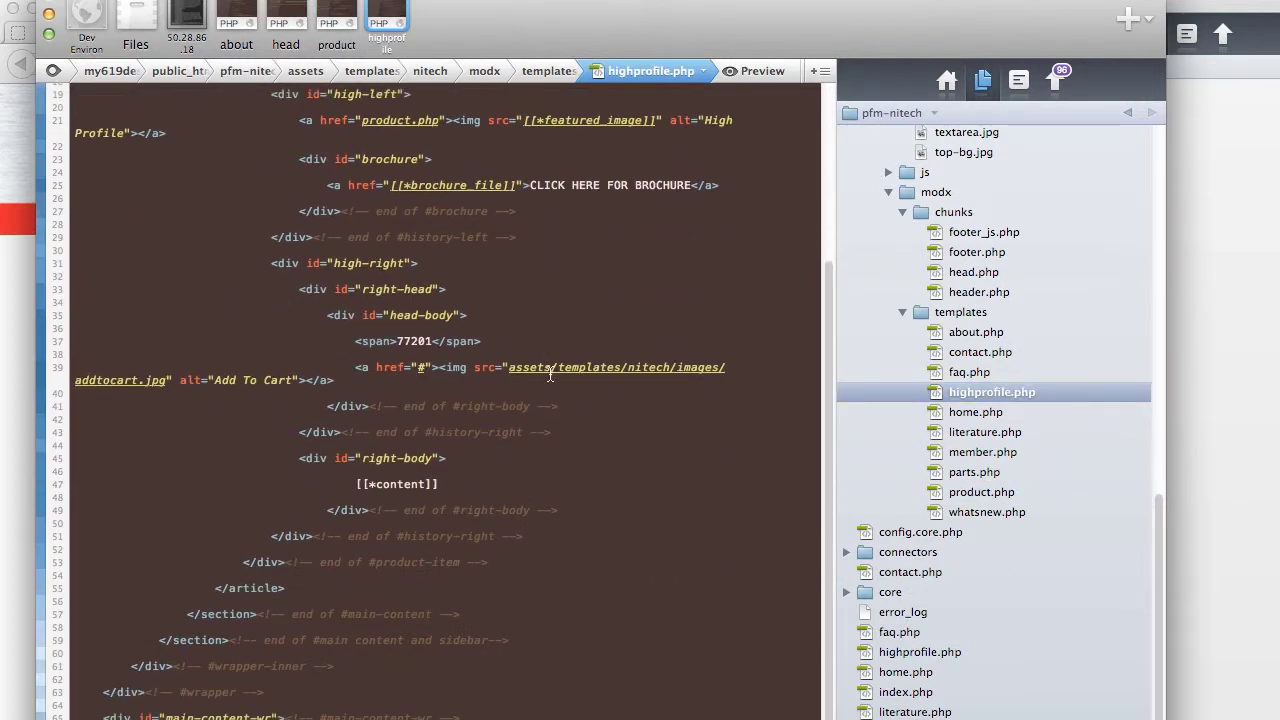
pyautogui.scroll(5, 550, 375)
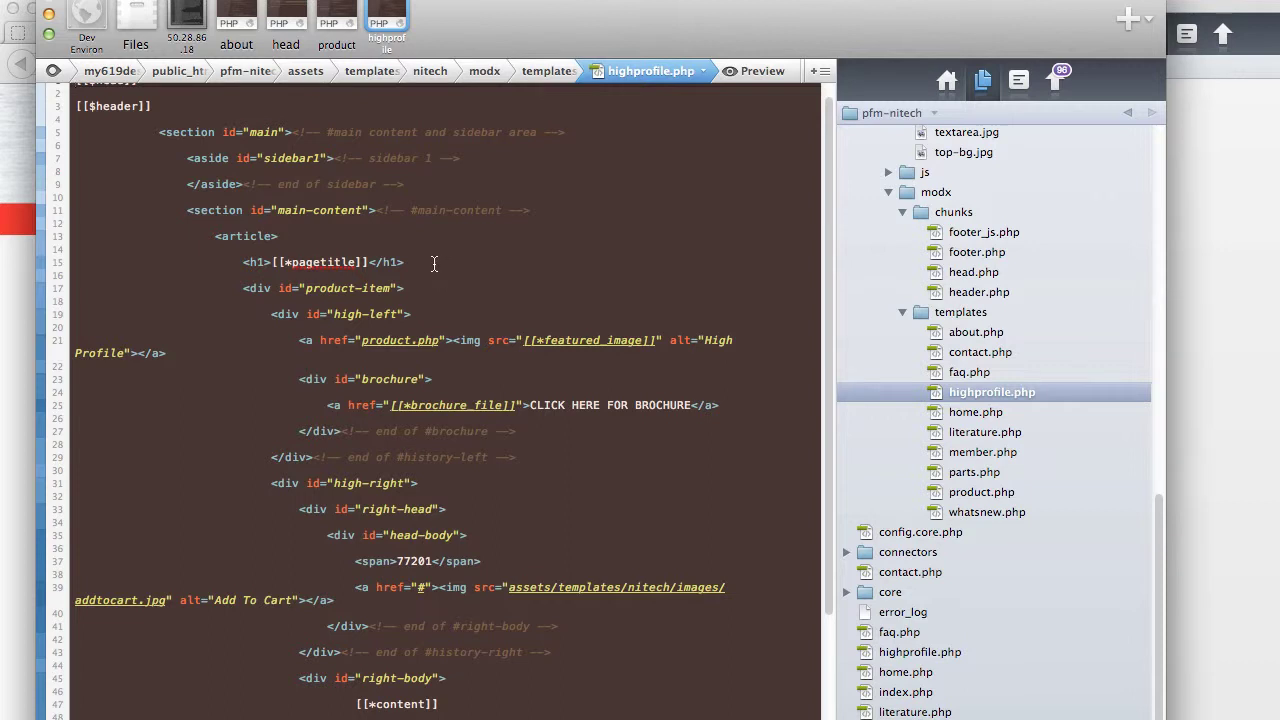
pyautogui.scroll(-5, 434, 262)
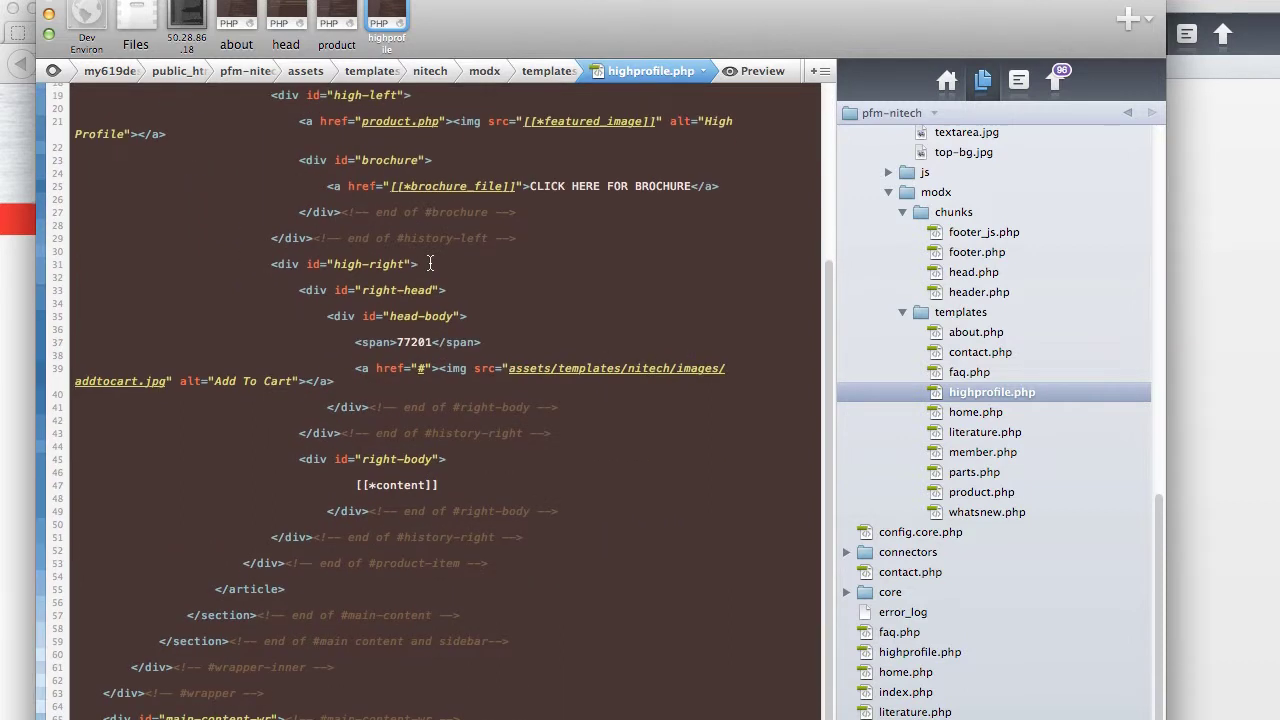
pyautogui.scroll(1, 430, 263)
pyautogui.scroll(5, 437, 333)
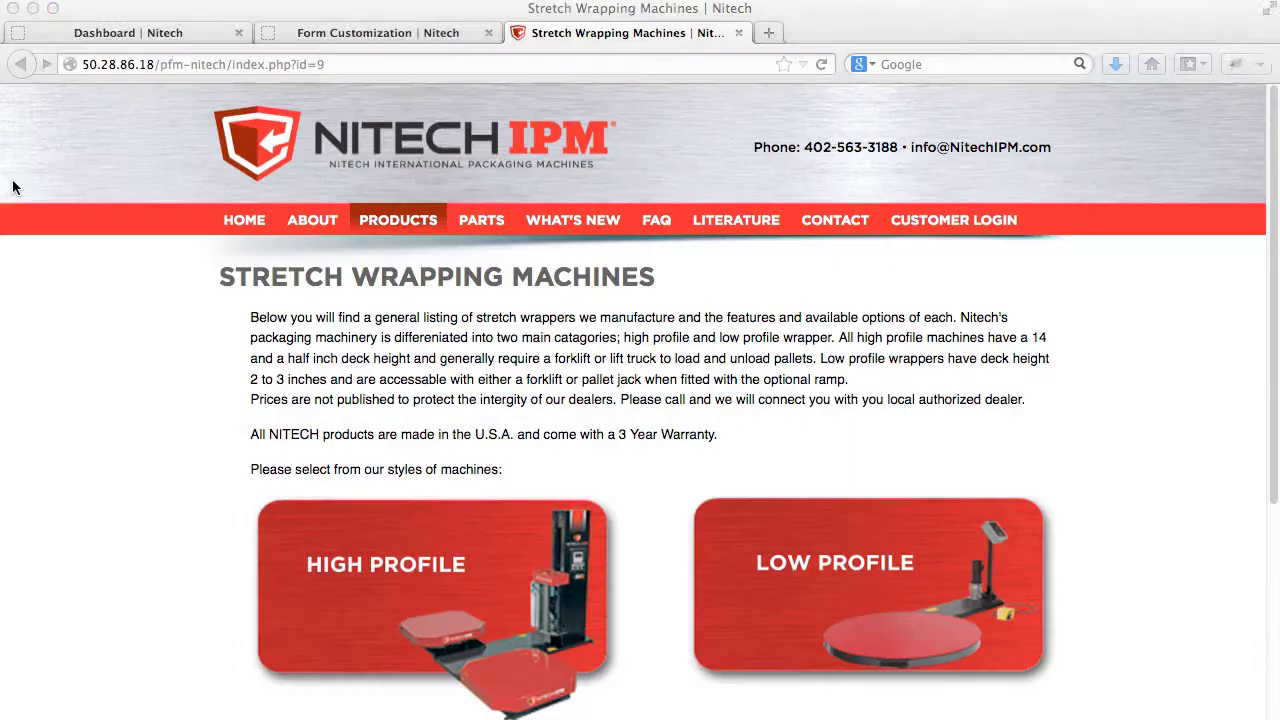
pyautogui.click(10, 189)
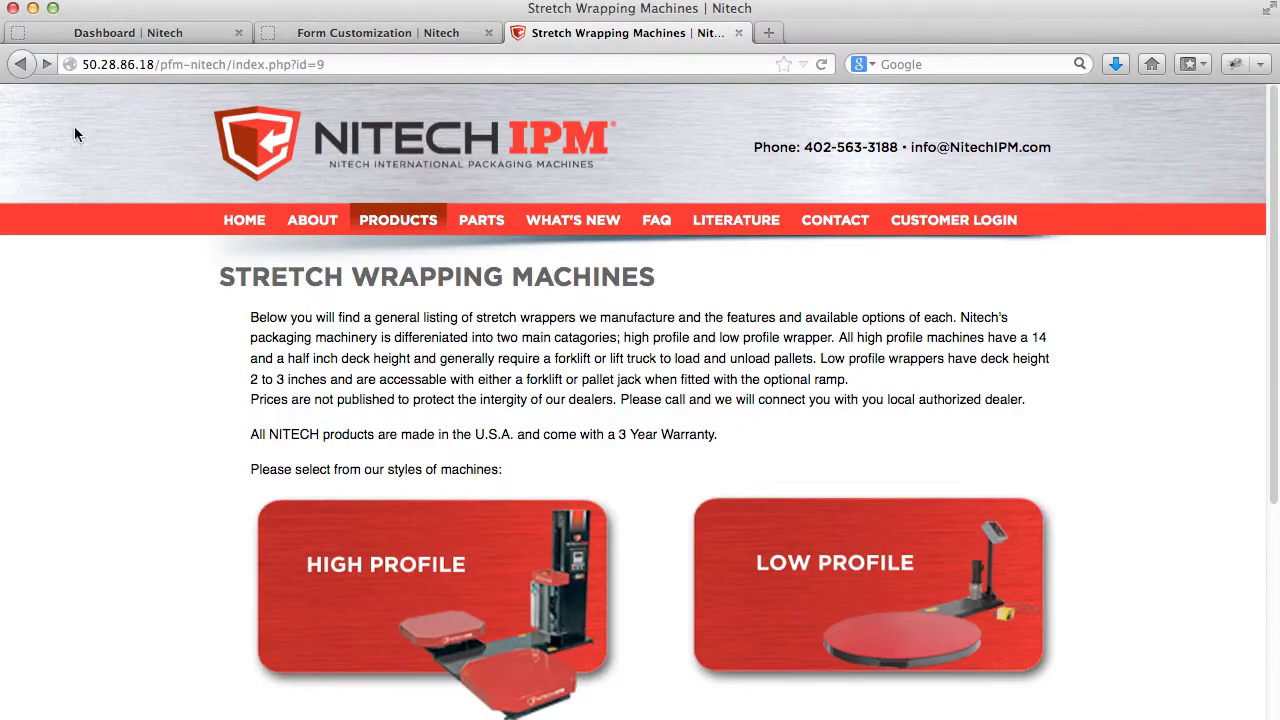
# - Delete the Machine Profile profile from Form Customization, confirming the removal
pyautogui.click(102, 33)
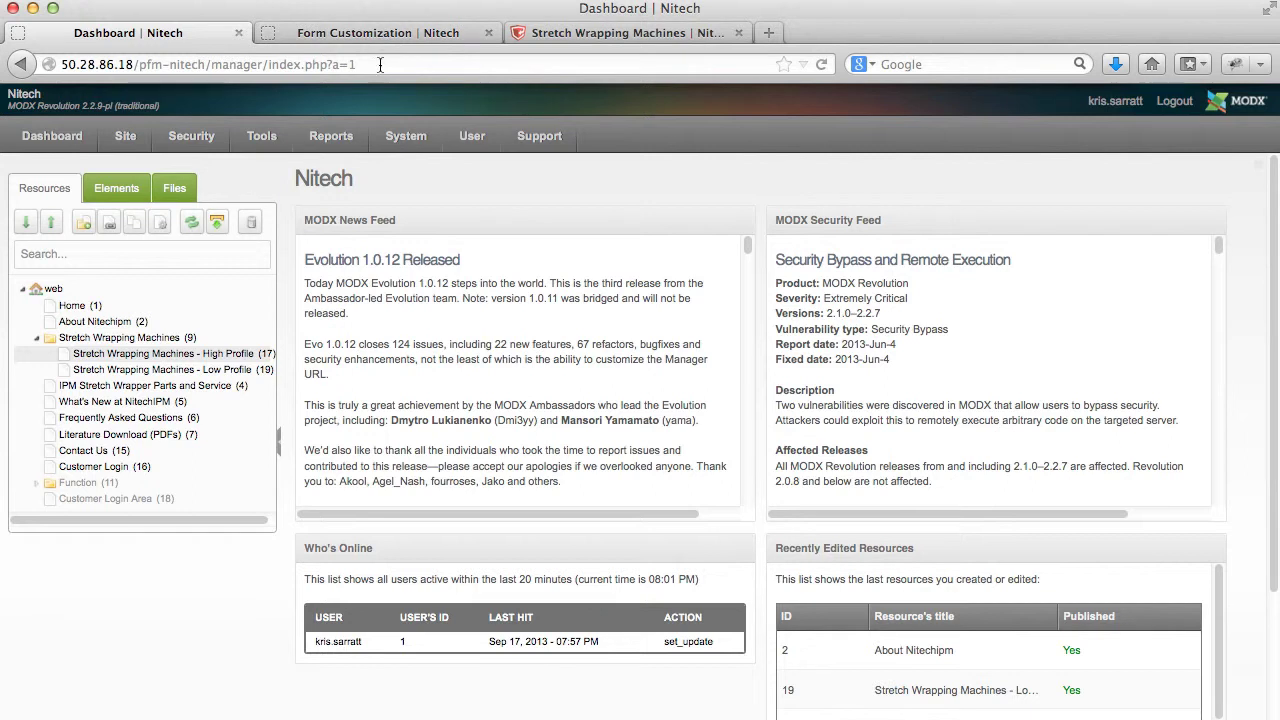
pyautogui.moveTo(200, 138)
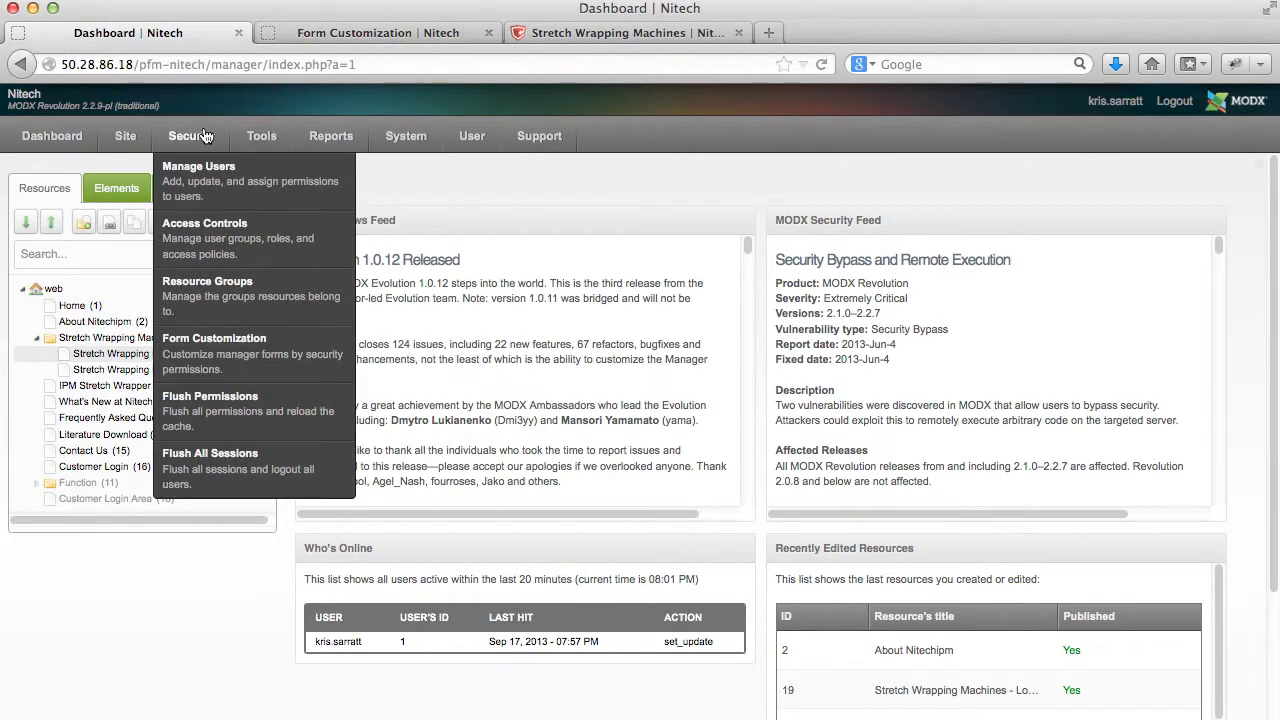
pyautogui.click(200, 346)
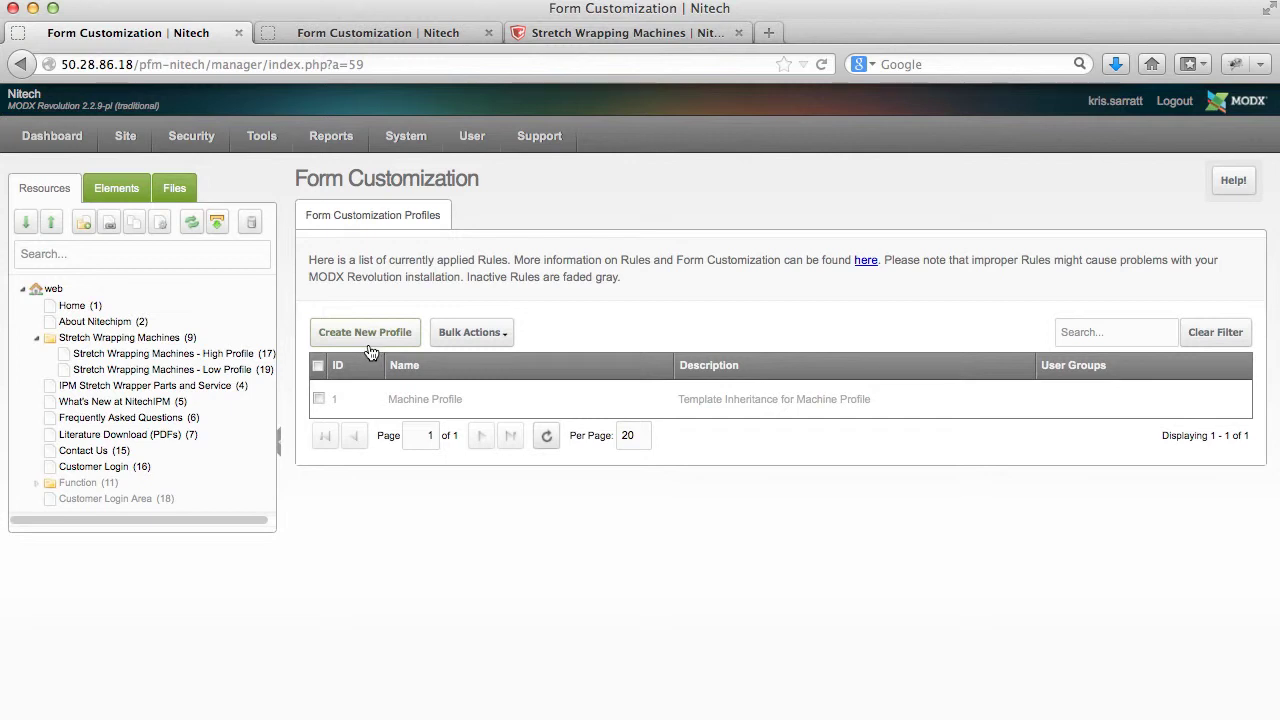
pyautogui.rightClick(451, 396)
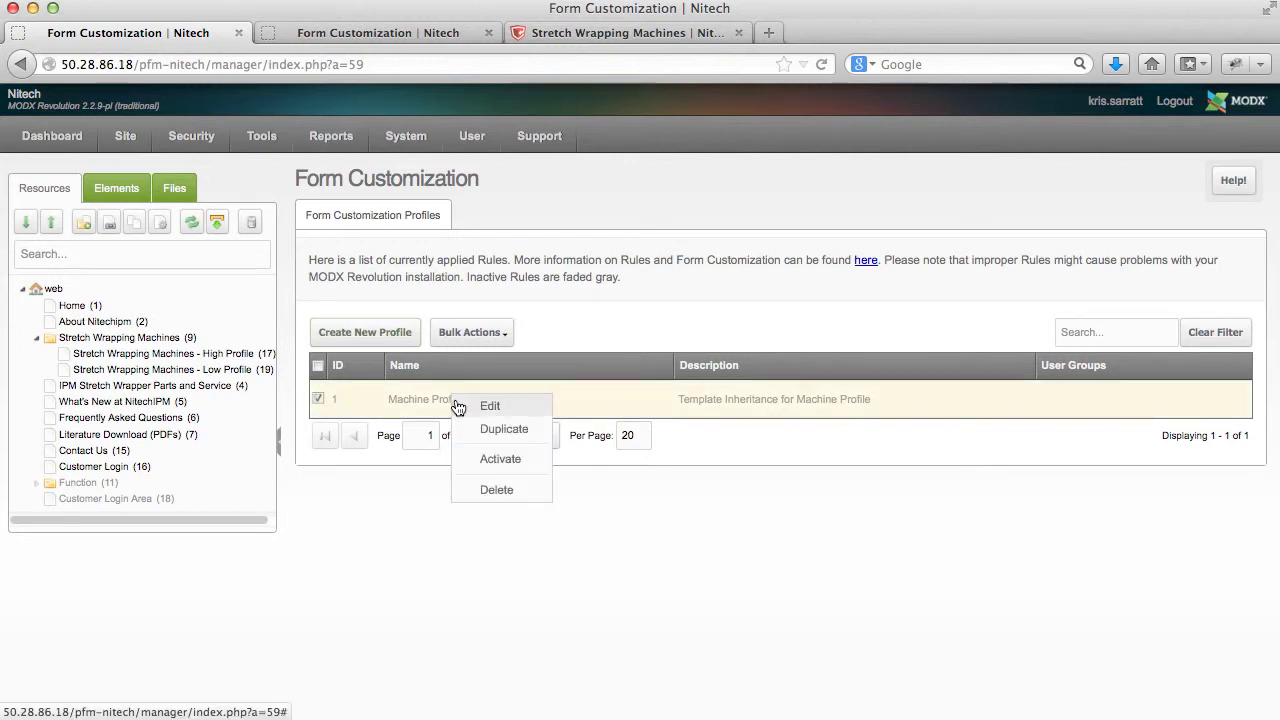
pyautogui.click(490, 491)
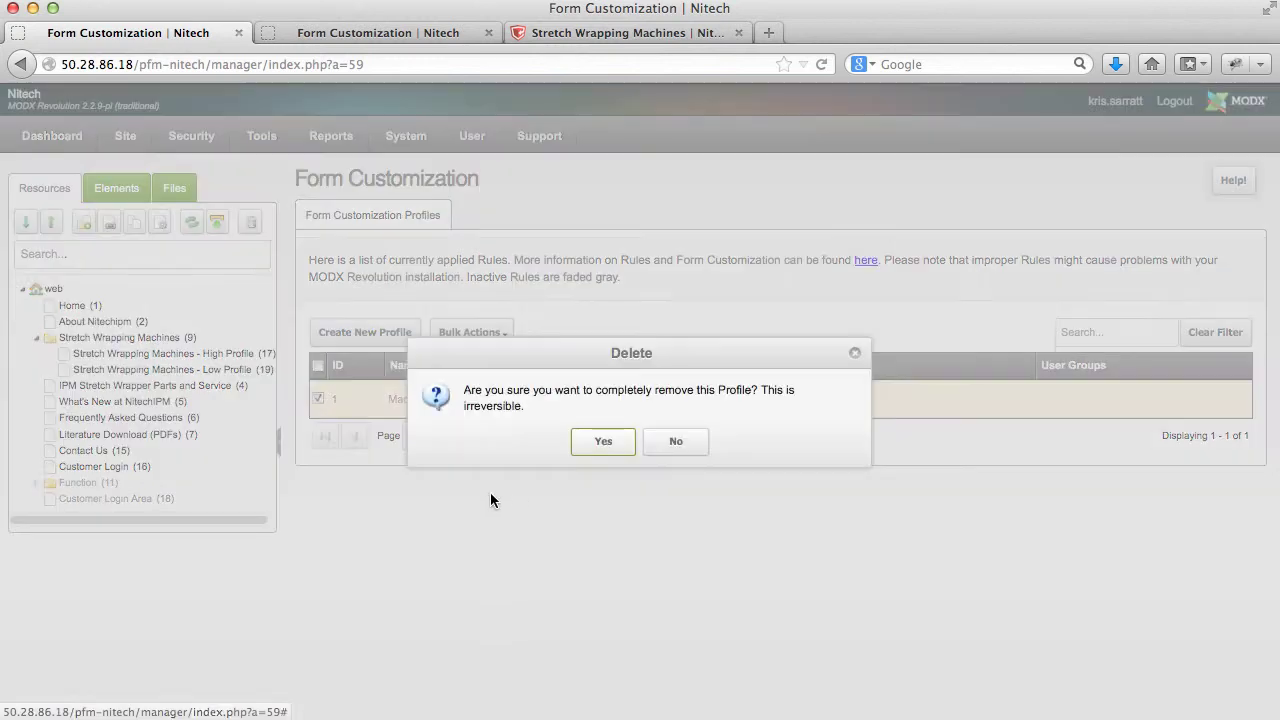
pyautogui.click(581, 445)
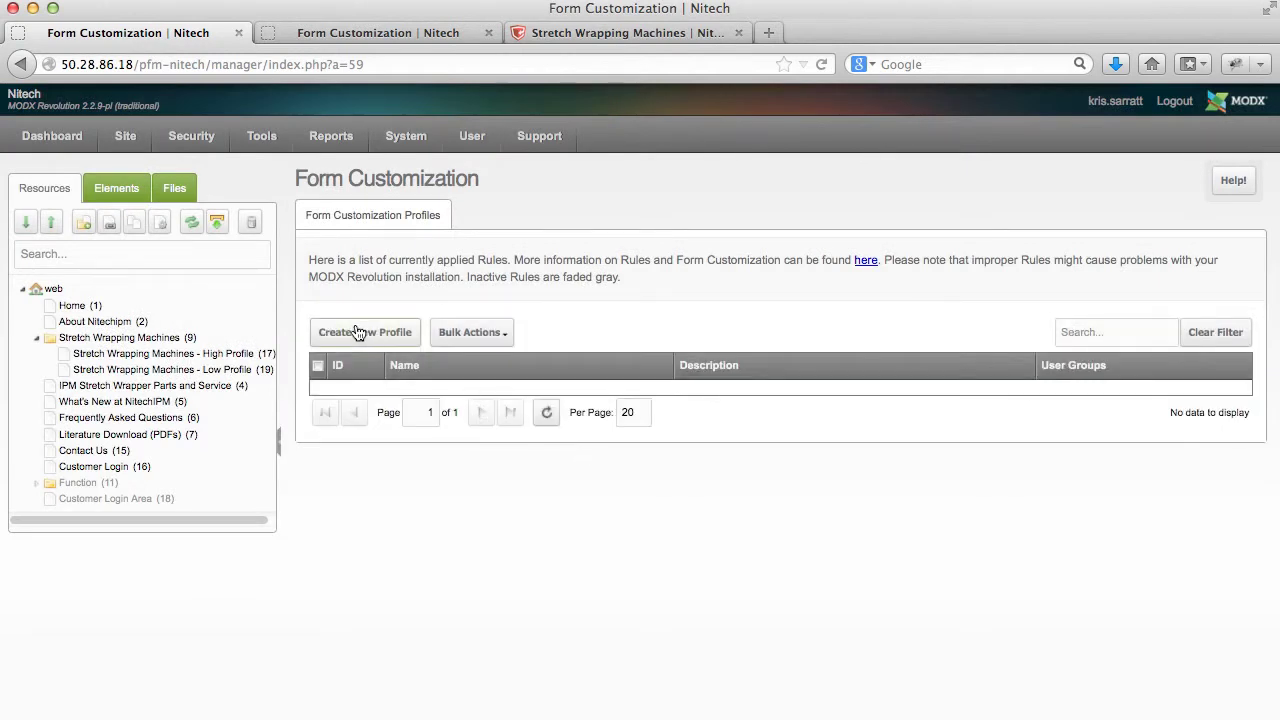
# - Create active profile 'Product Page Inheritance' about changing the template when creating a new Resource
pyautogui.click(358, 332)
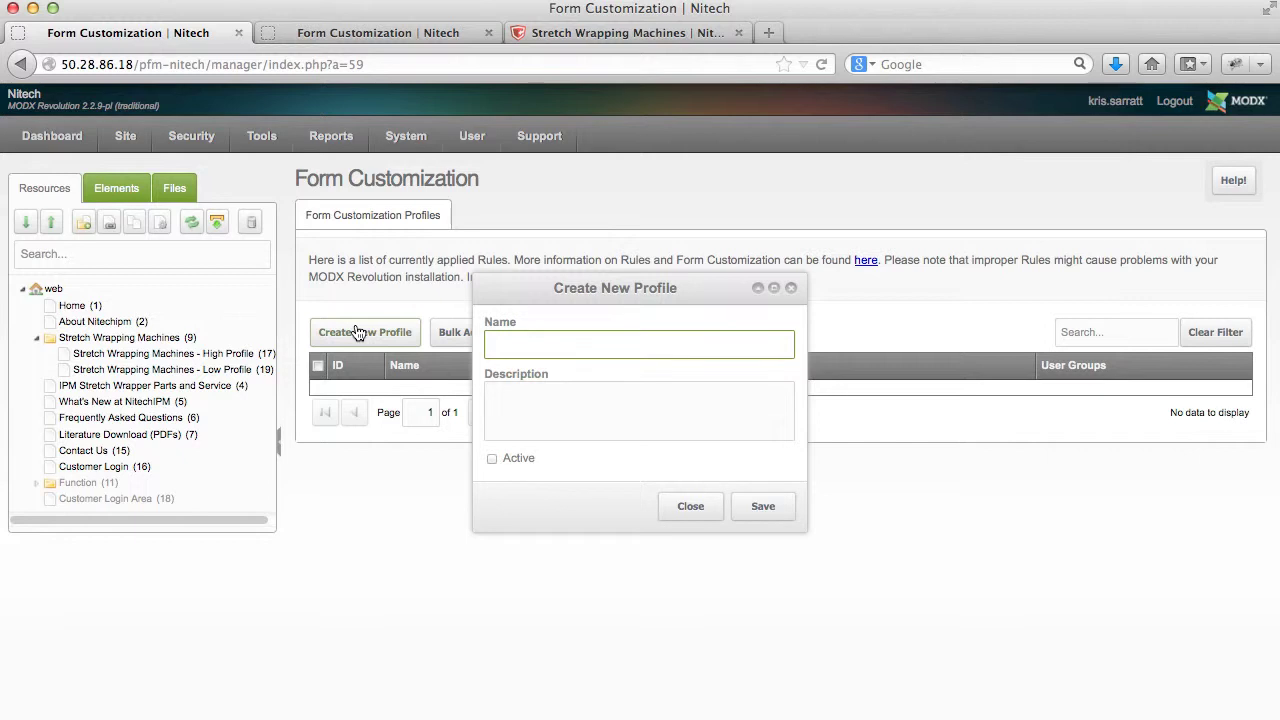
pyautogui.write('Product Page Inheritance')
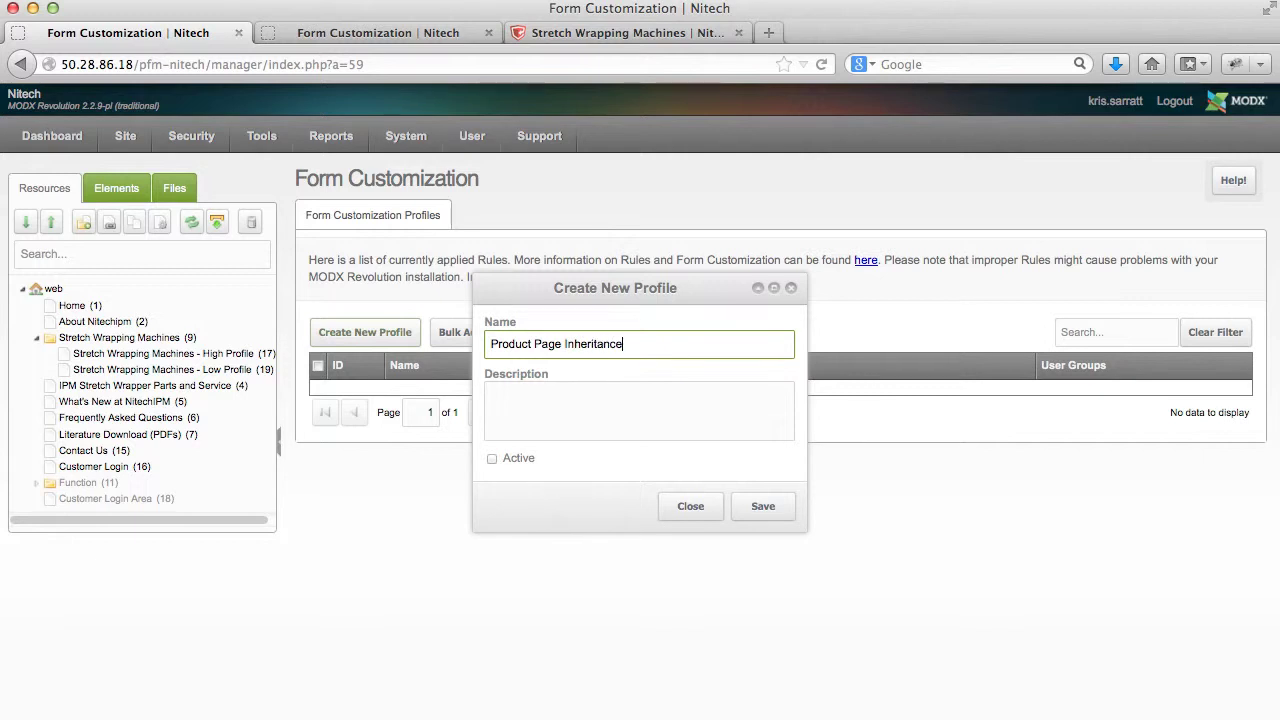
pyautogui.click(545, 387)
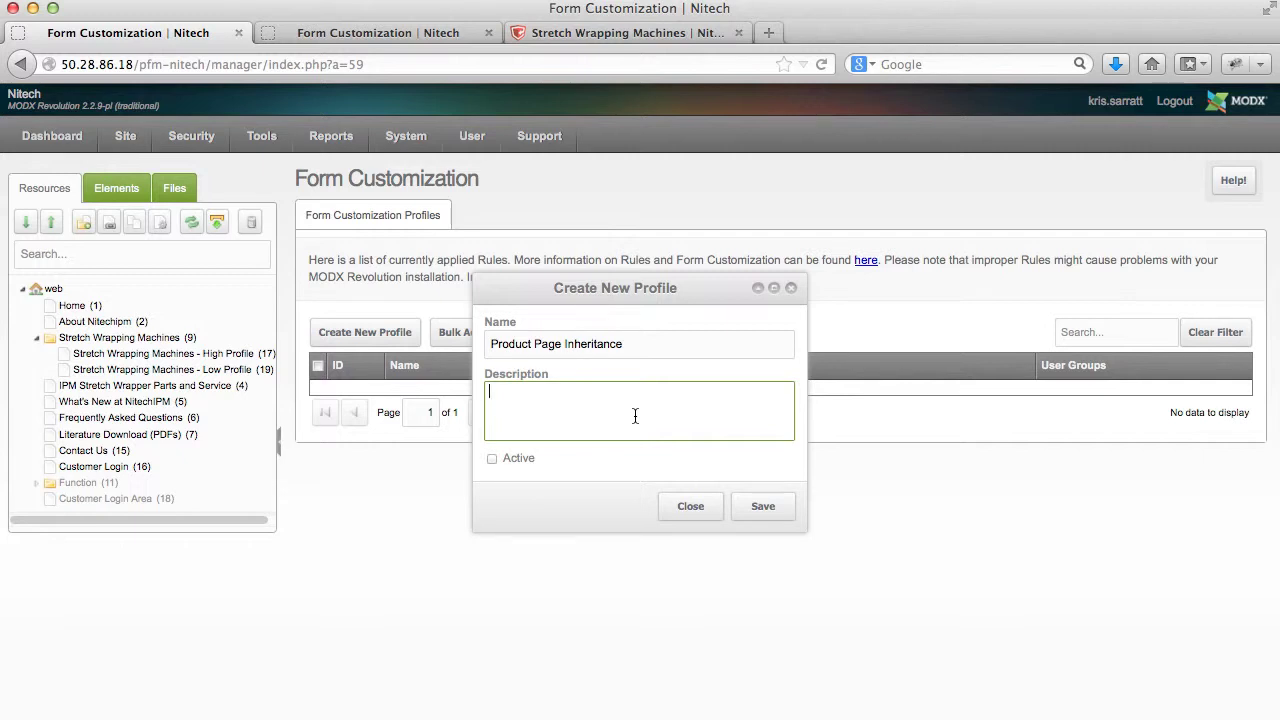
pyautogui.write('How to change the templates to avoid')
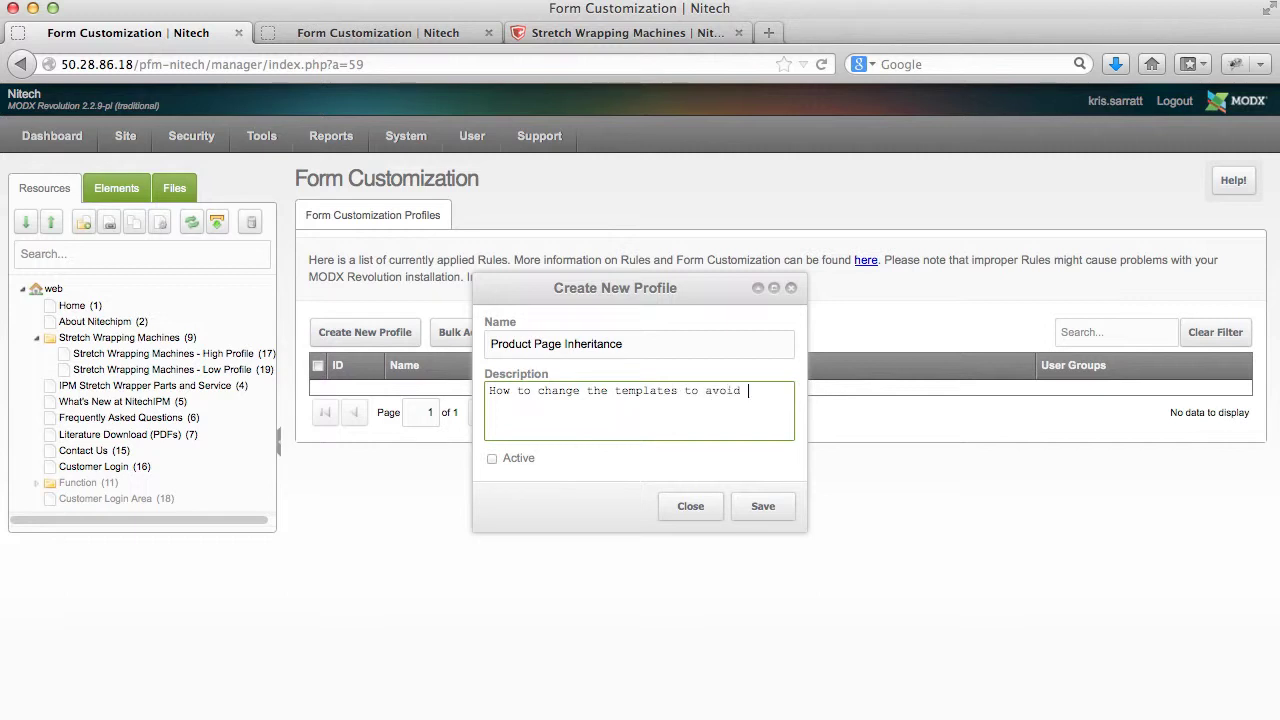
pyautogui.press('BackSpace')
pyautogui.press('BackSpace')
pyautogui.press('BackSpace')
pyautogui.press('BackSpace')
pyautogui.press('BackSpace')
pyautogui.press('BackSpace')
pyautogui.press('BackSpace')
pyautogui.press('BackSpace')
pyautogui.press('BackSpace')
pyautogui.write('when creating a new Resource')
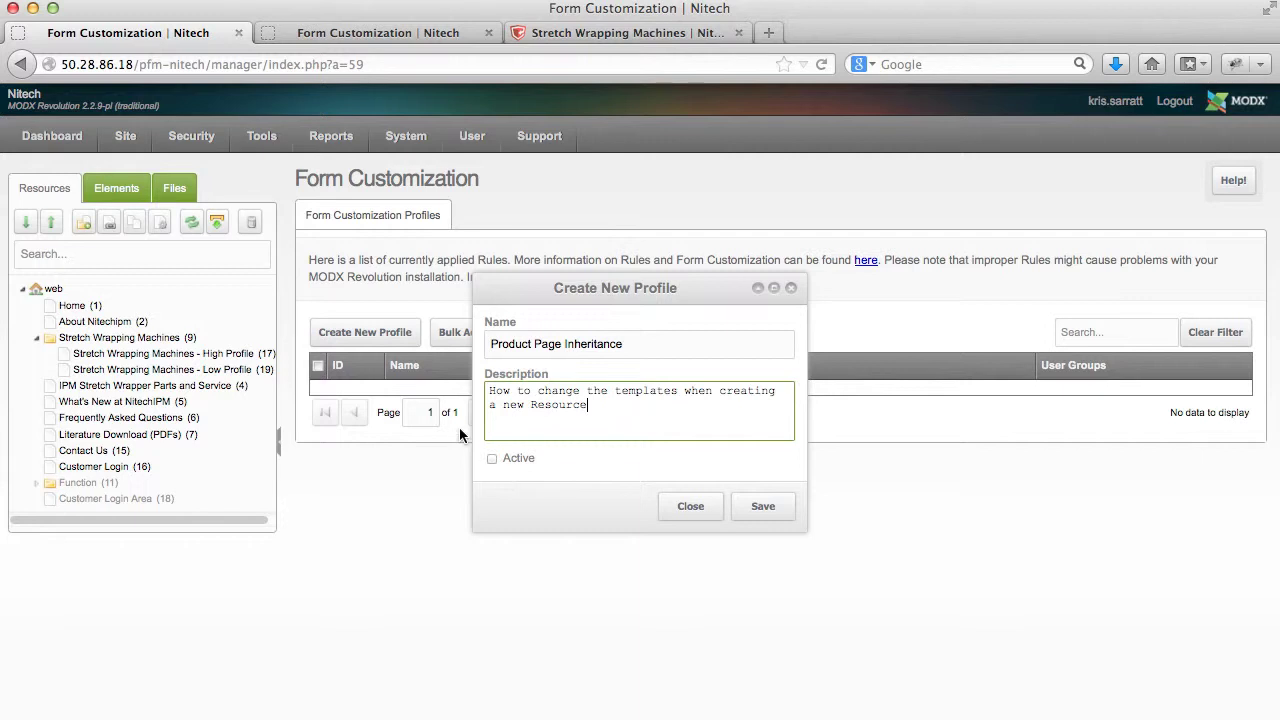
pyautogui.click(492, 459)
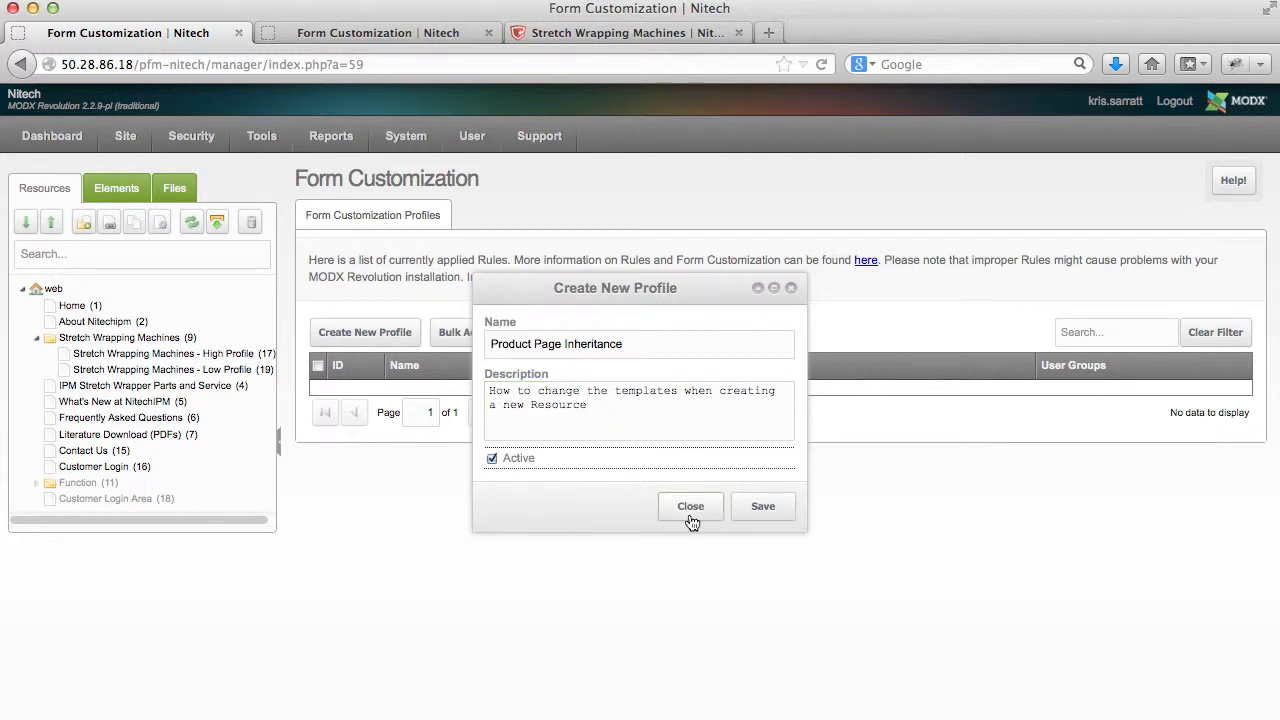
pyautogui.click(760, 510)
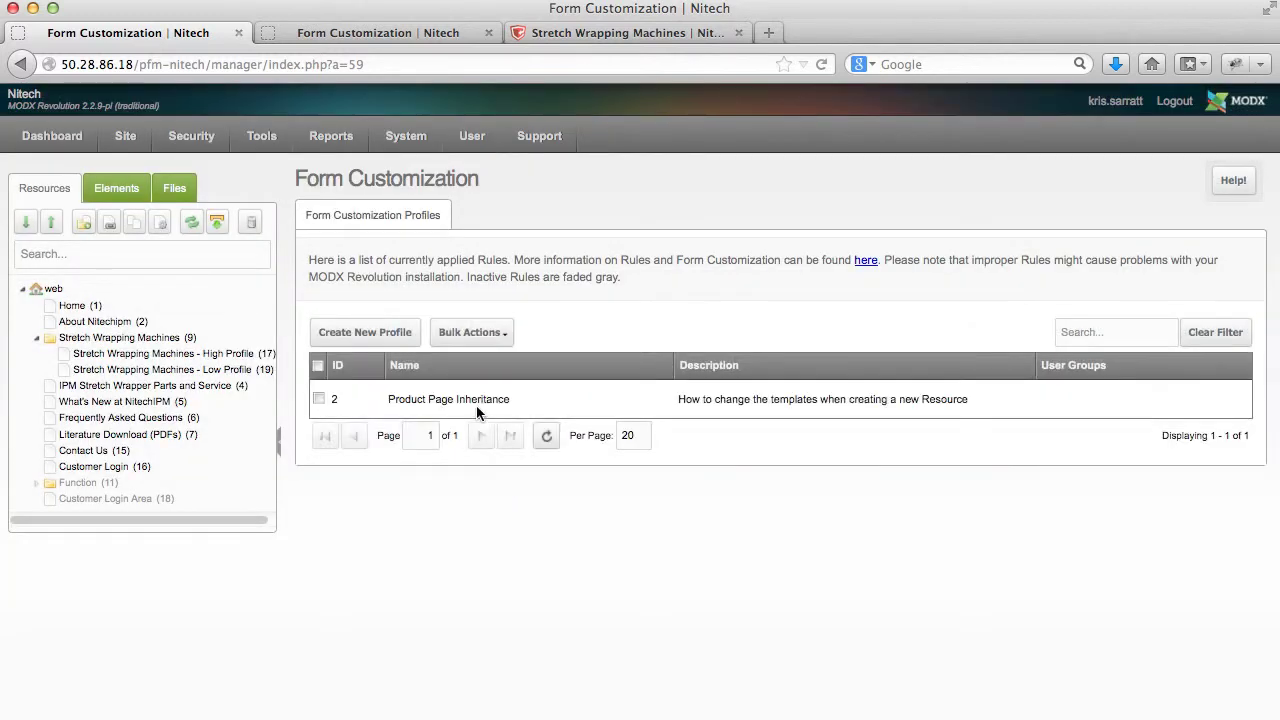
# - Start a new Create Resource set for the Product template in Product Page Inheritance
pyautogui.rightClick(476, 402)
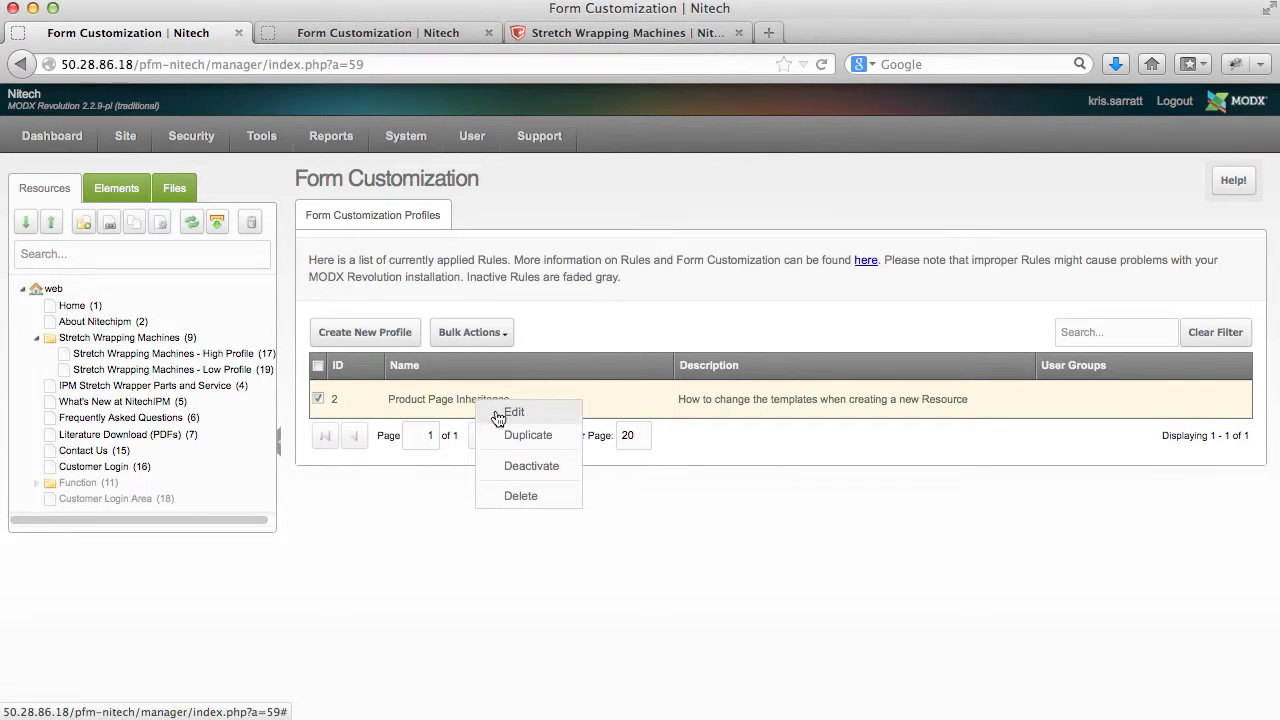
pyautogui.click(498, 414)
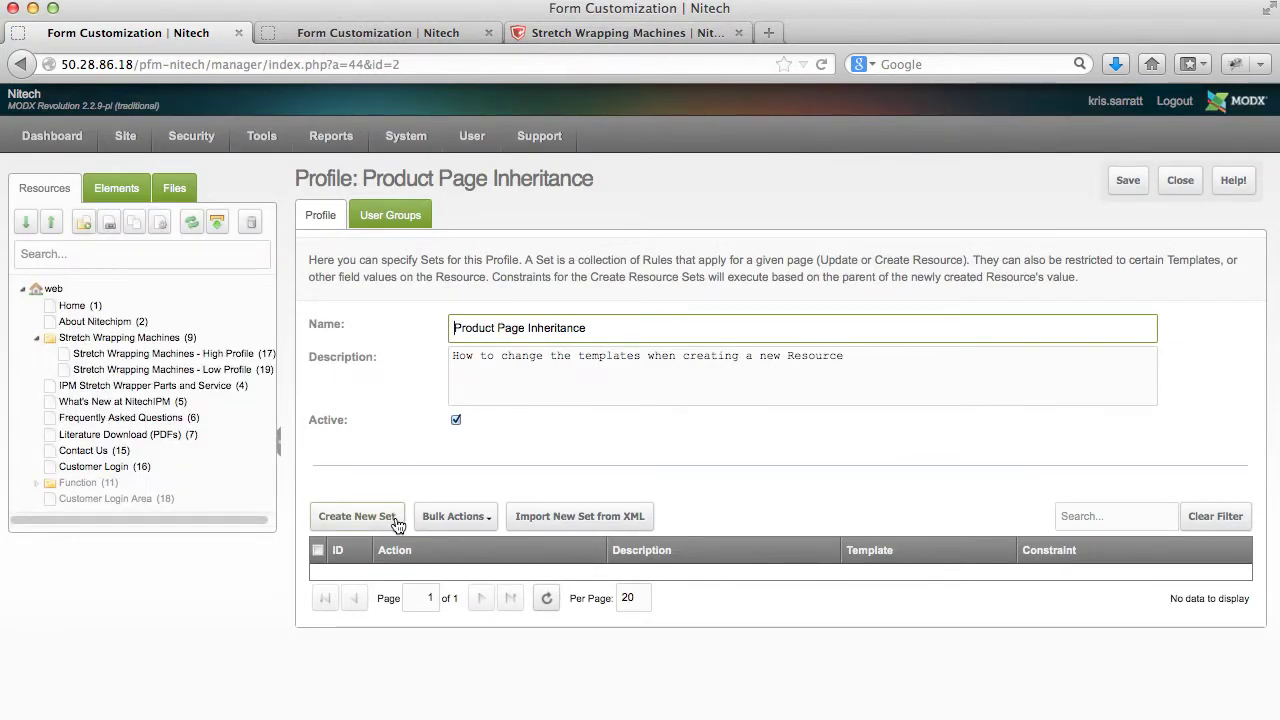
pyautogui.click(390, 521)
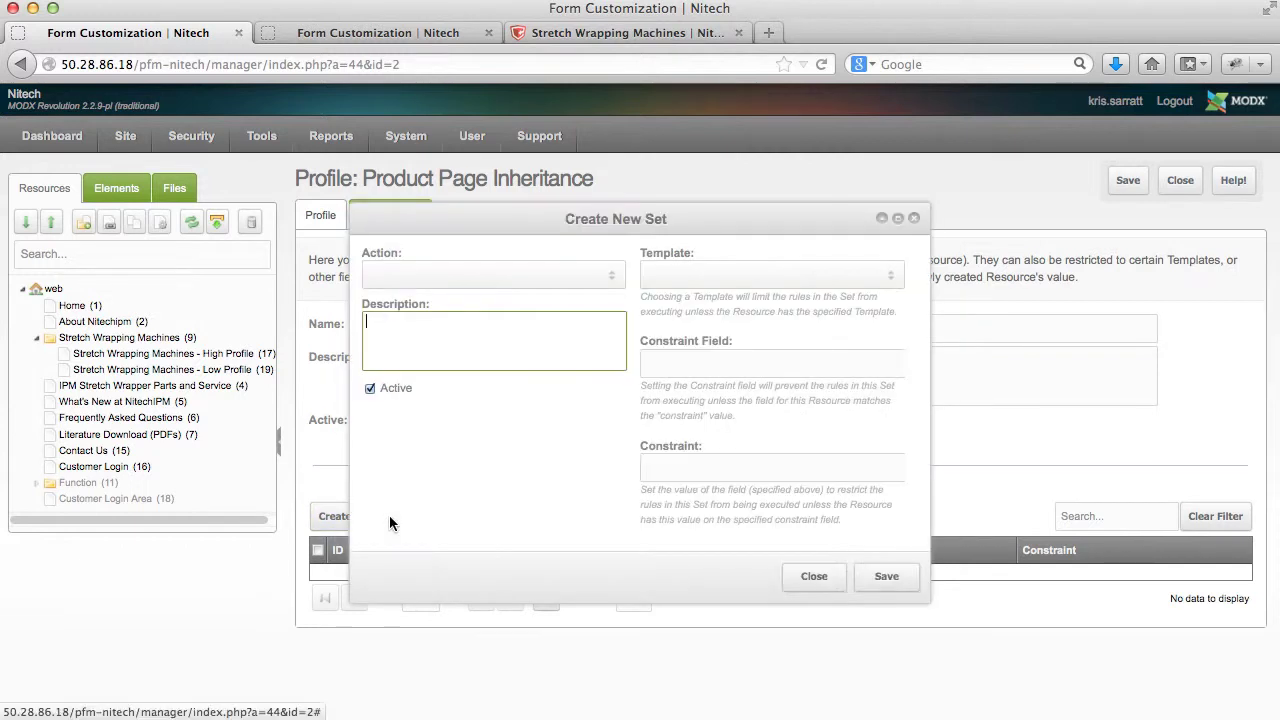
pyautogui.click(606, 276)
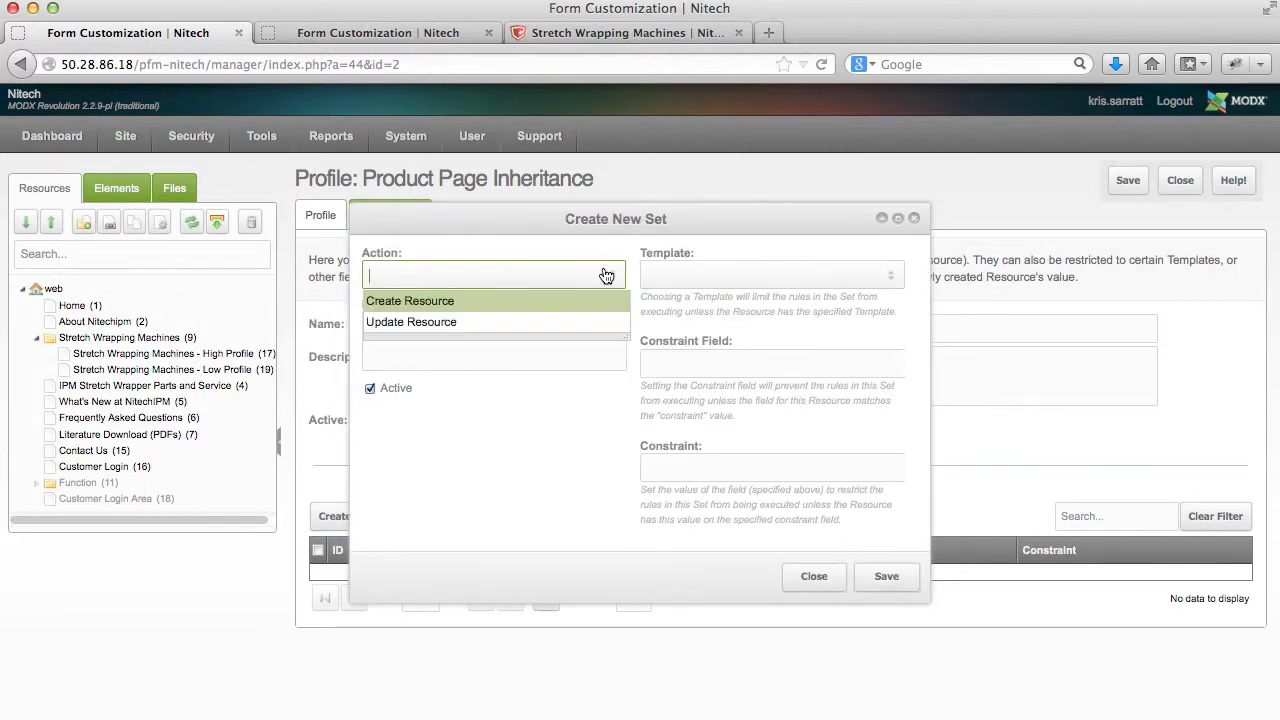
pyautogui.click(497, 304)
pyautogui.click(412, 353)
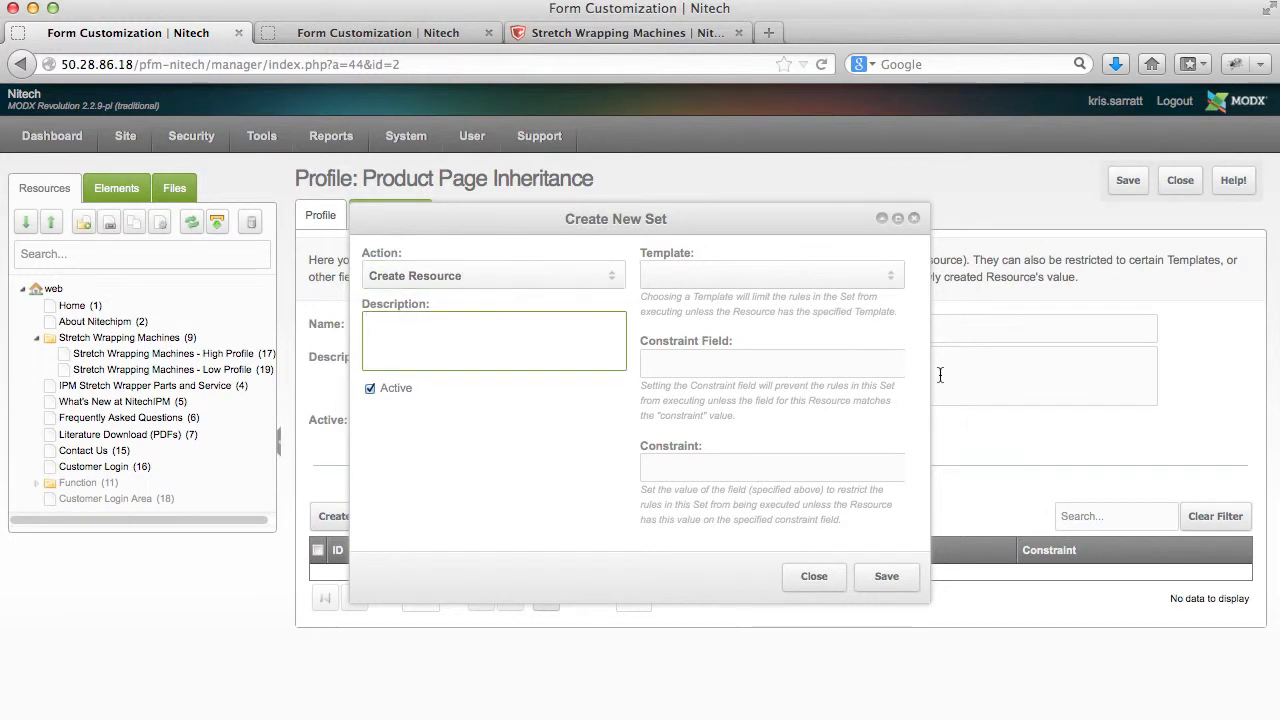
pyautogui.click(889, 275)
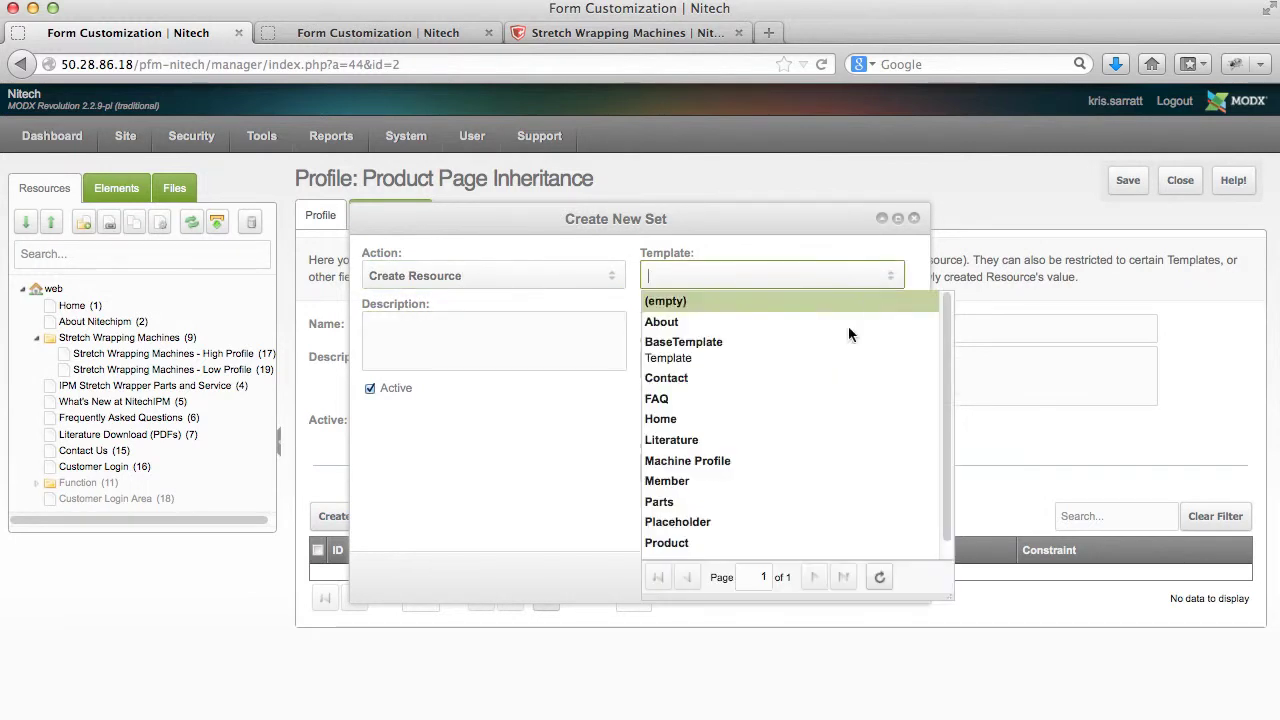
pyautogui.click(667, 543)
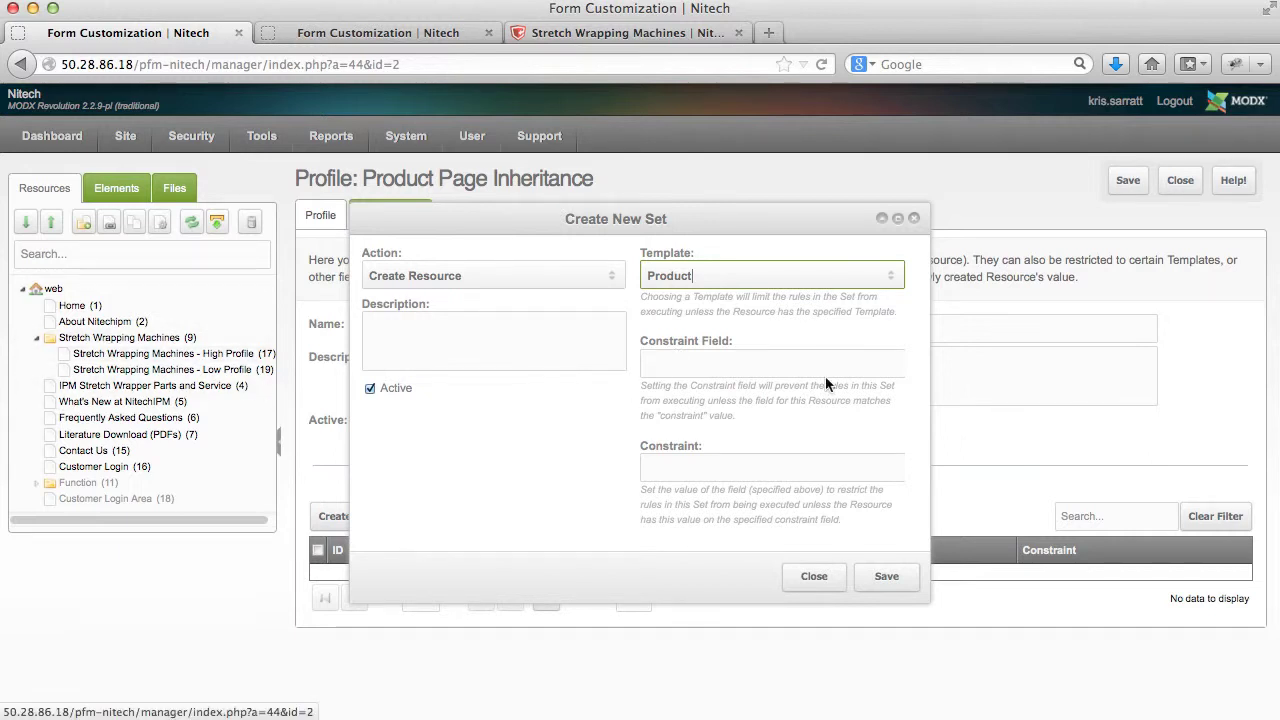
# - Constrain the set to field 'parent' with value 9 and save it
pyautogui.click(789, 366)
pyautogui.write('parent')
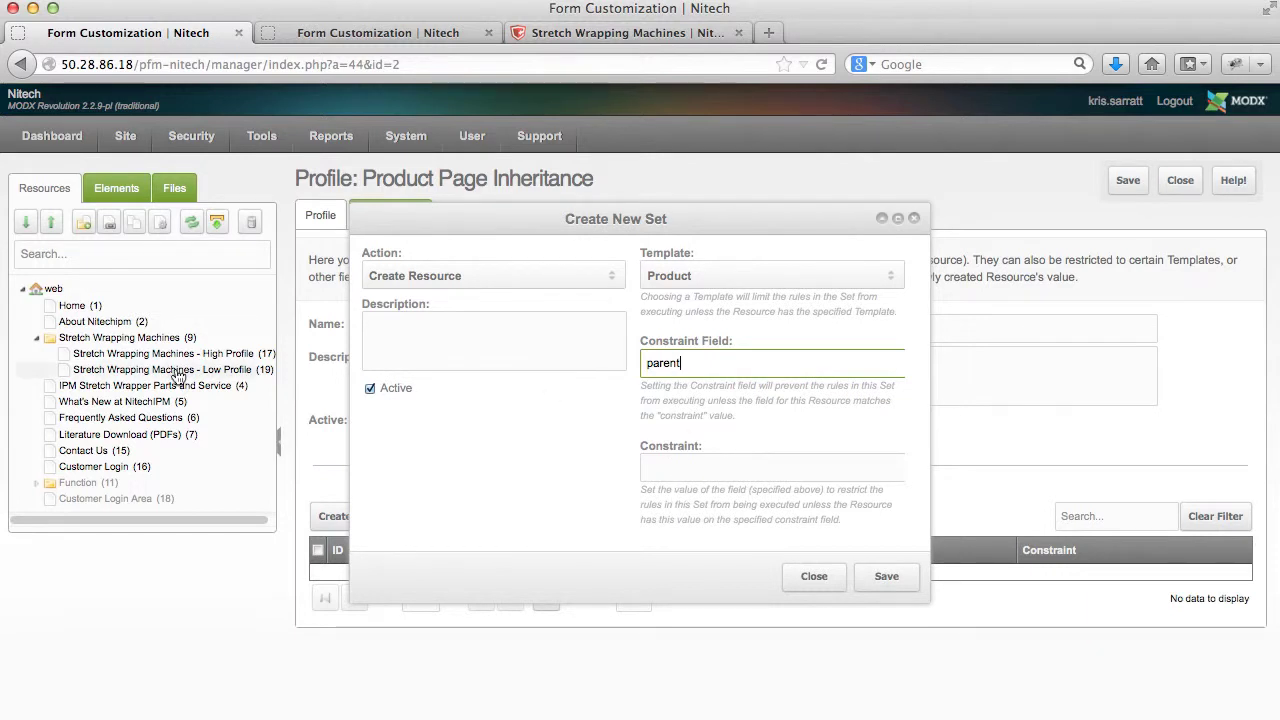
pyautogui.click(689, 477)
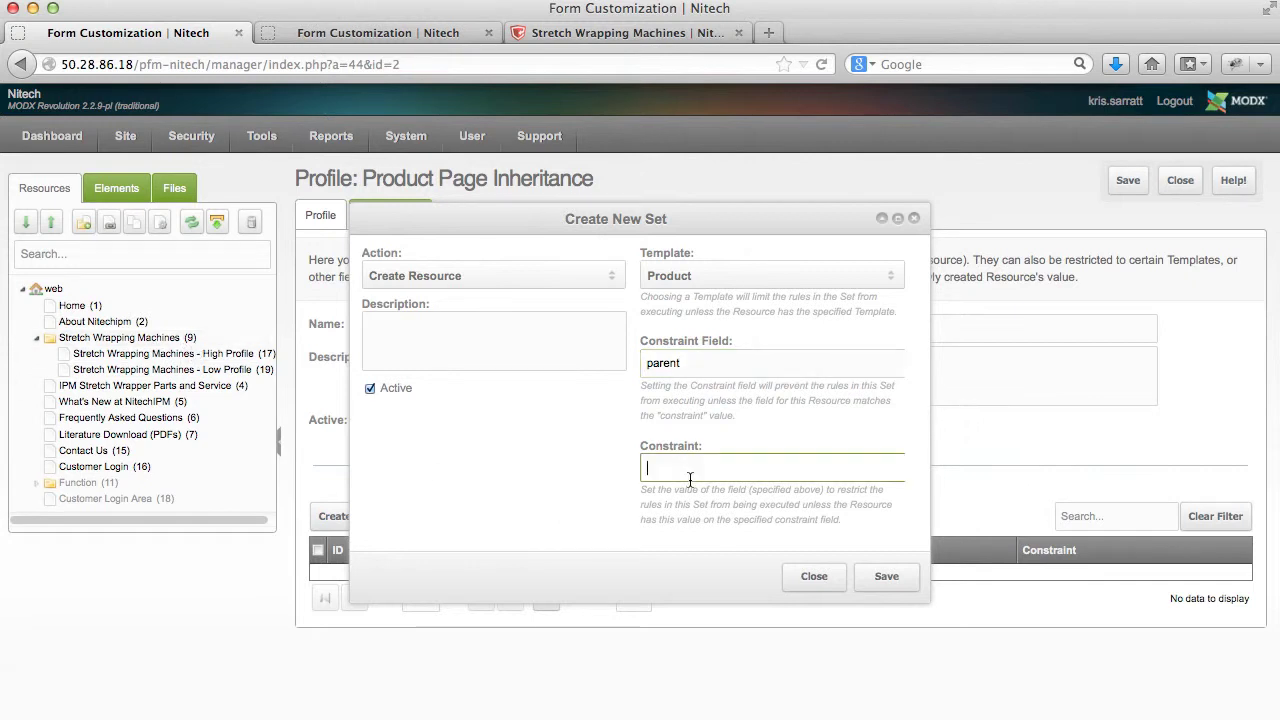
pyautogui.click(876, 578)
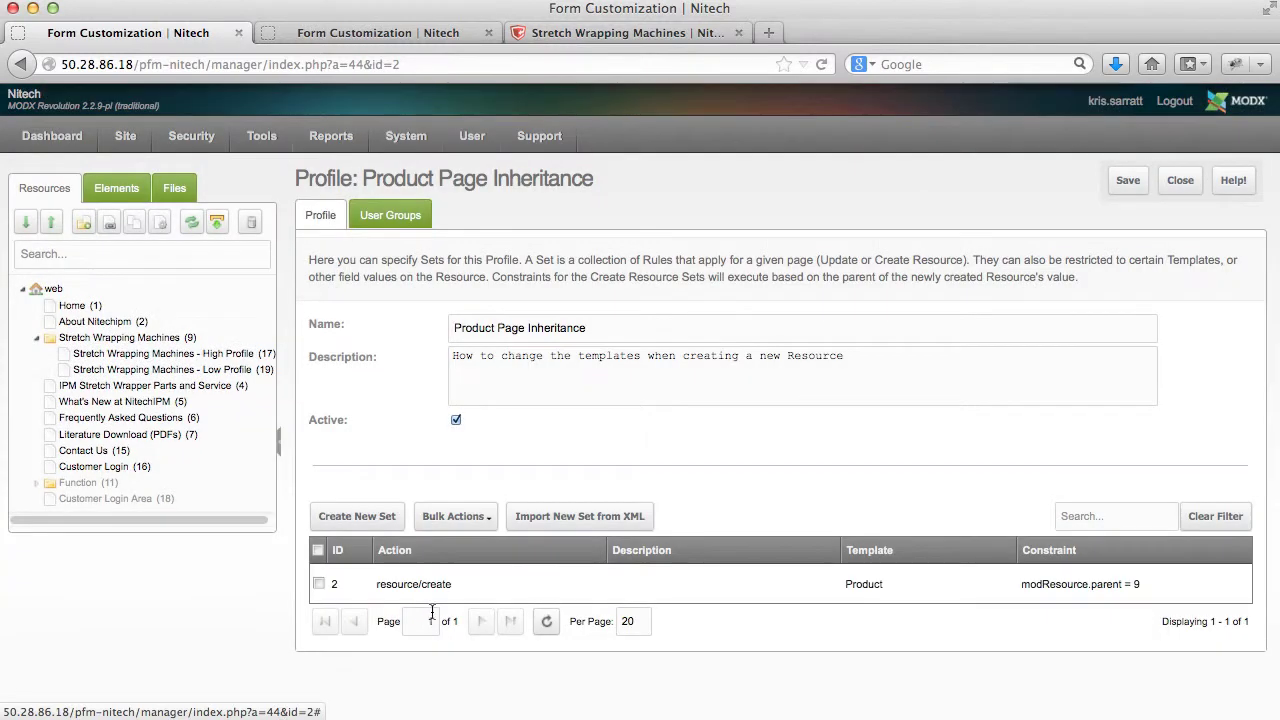
# - Open the resource/create set and review its Template Variables and Regions tabs
pyautogui.rightClick(430, 584)
pyautogui.click(447, 592)
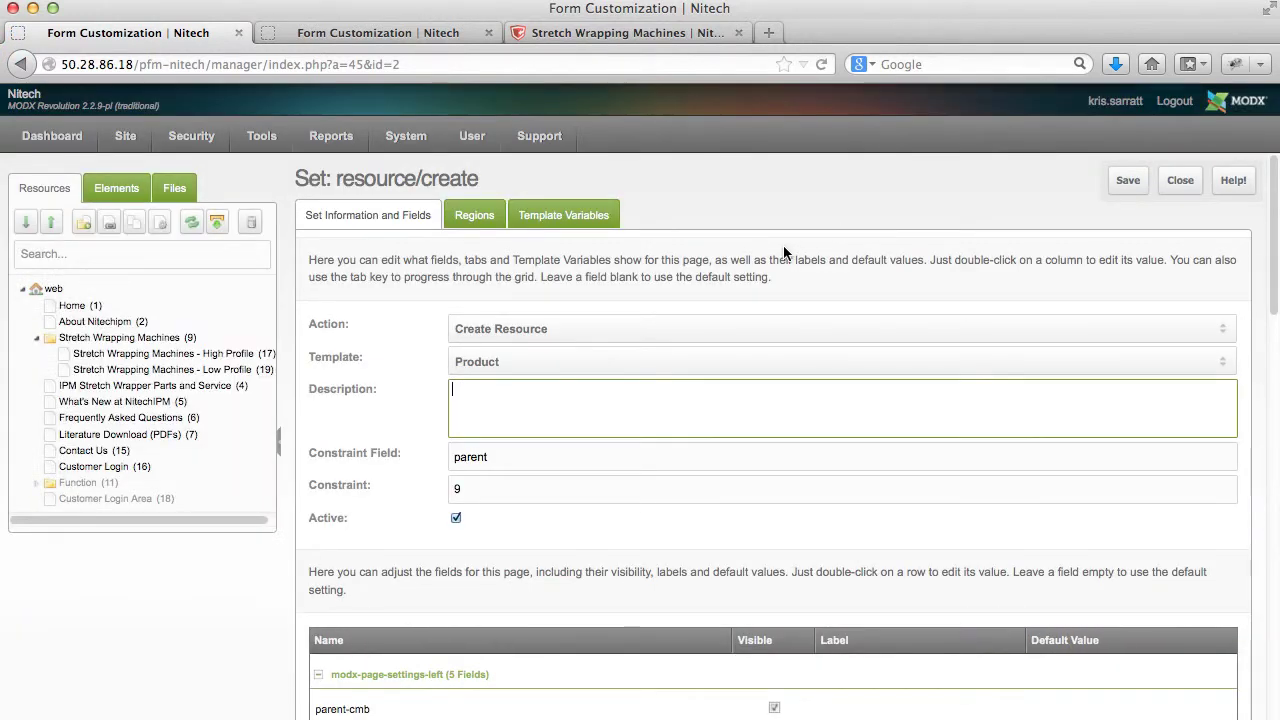
pyautogui.scroll(-2, 783, 245)
pyautogui.scroll(-5, 784, 251)
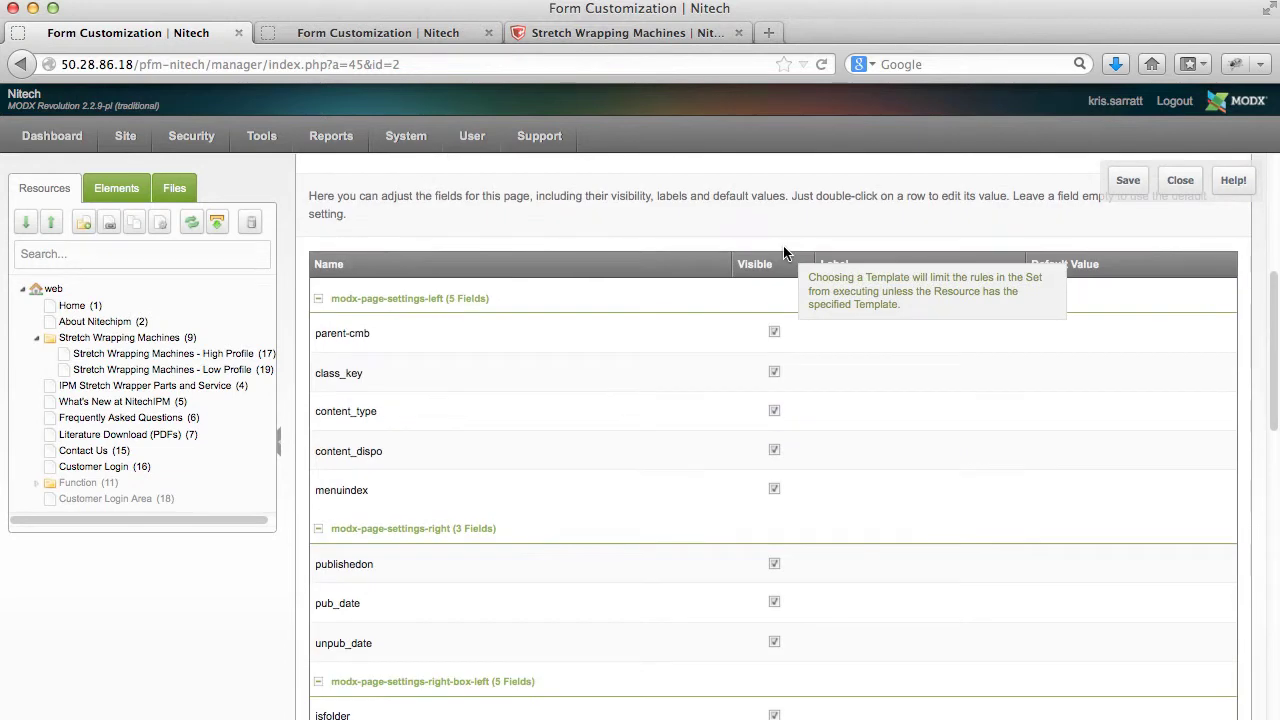
pyautogui.scroll(7, 784, 253)
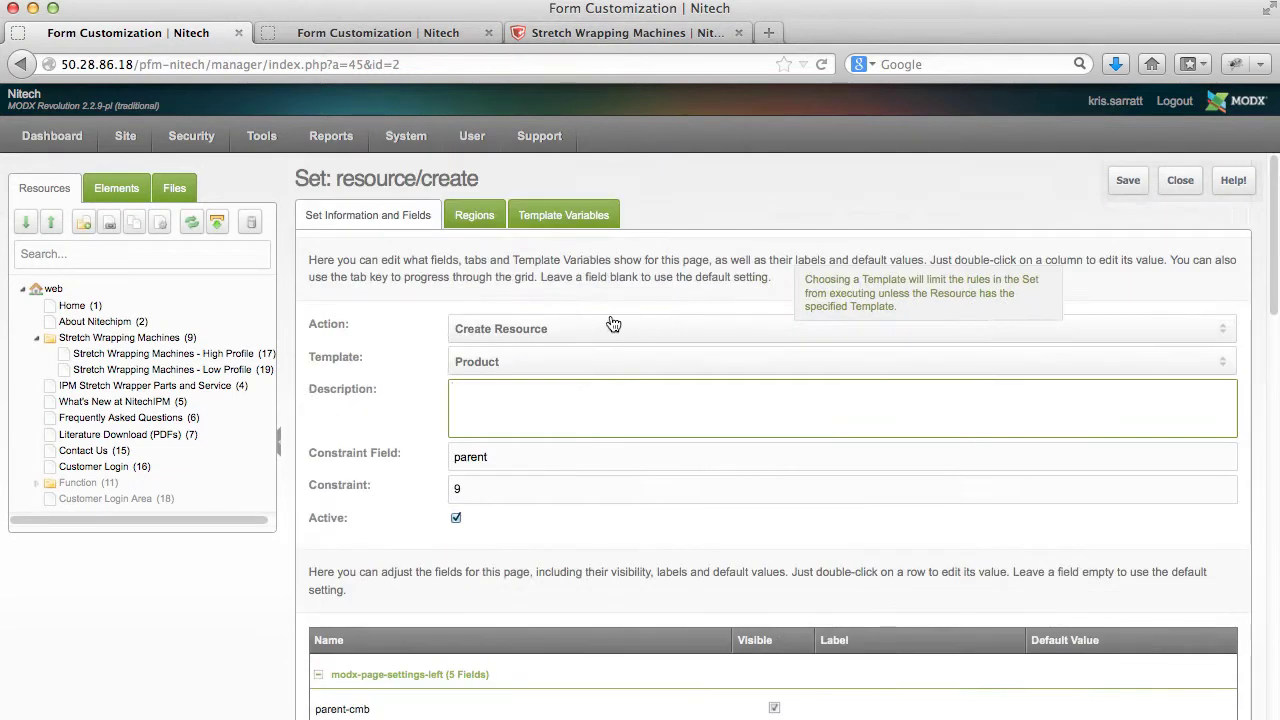
pyautogui.click(603, 214)
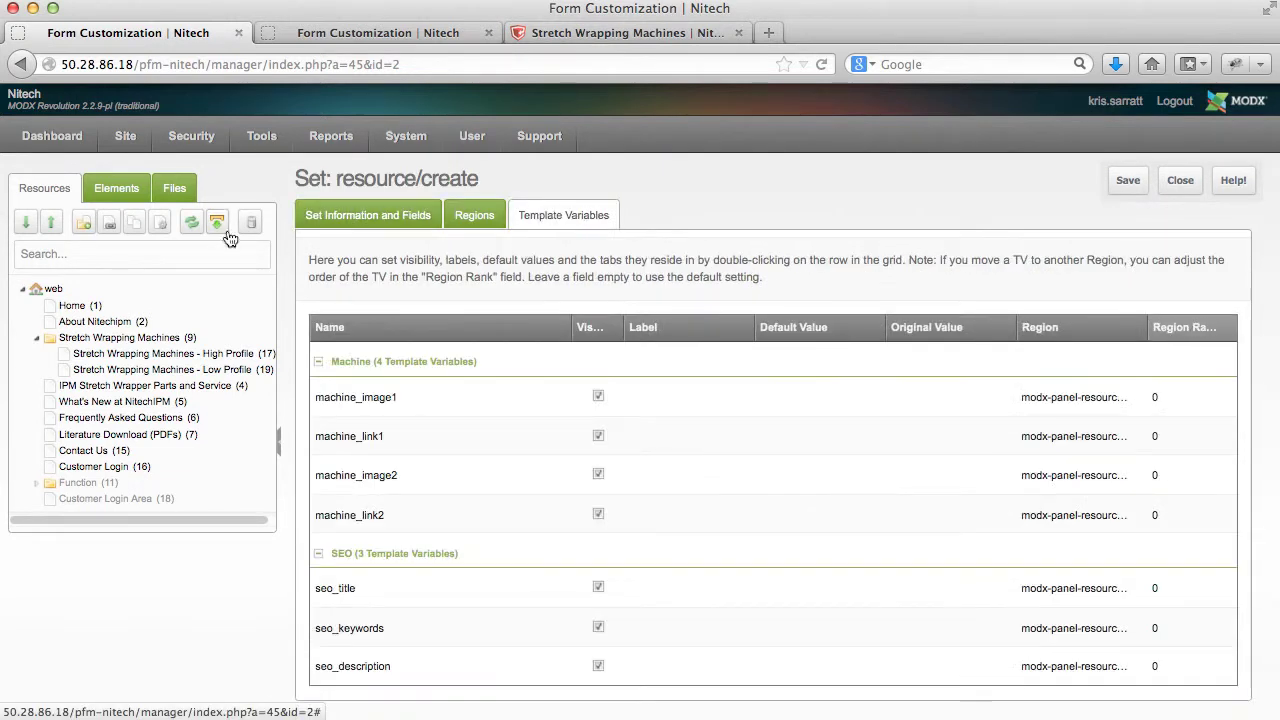
pyautogui.click(498, 222)
pyautogui.click(342, 222)
# - Begin editing the template field's default value and look up the site's template IDs
pyautogui.scroll(-12, 830, 472)
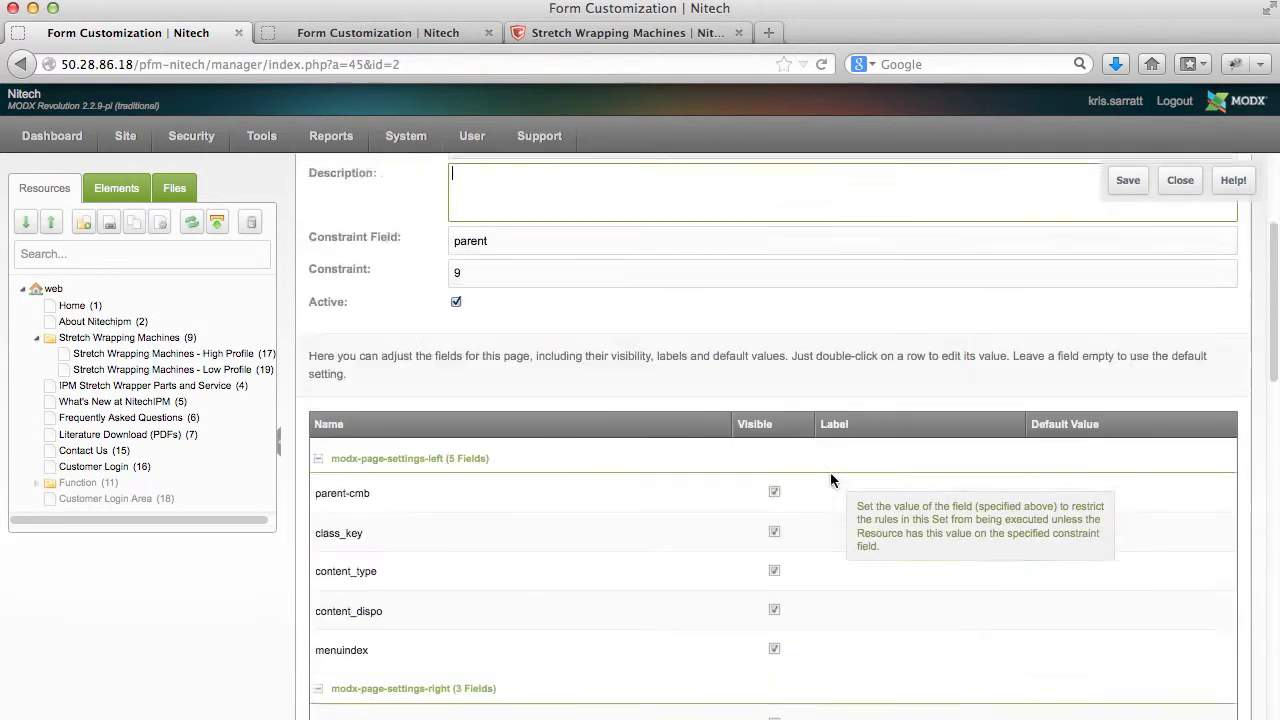
pyautogui.scroll(-5, 826, 481)
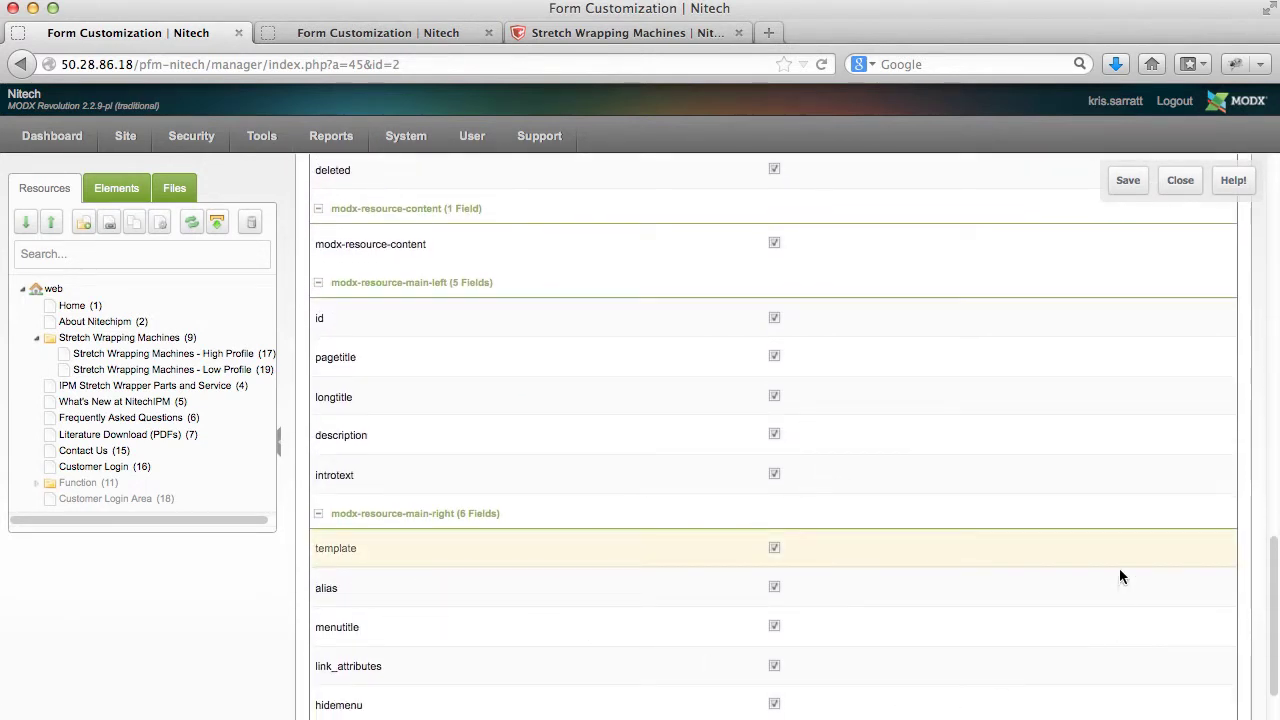
pyautogui.click(1099, 551)
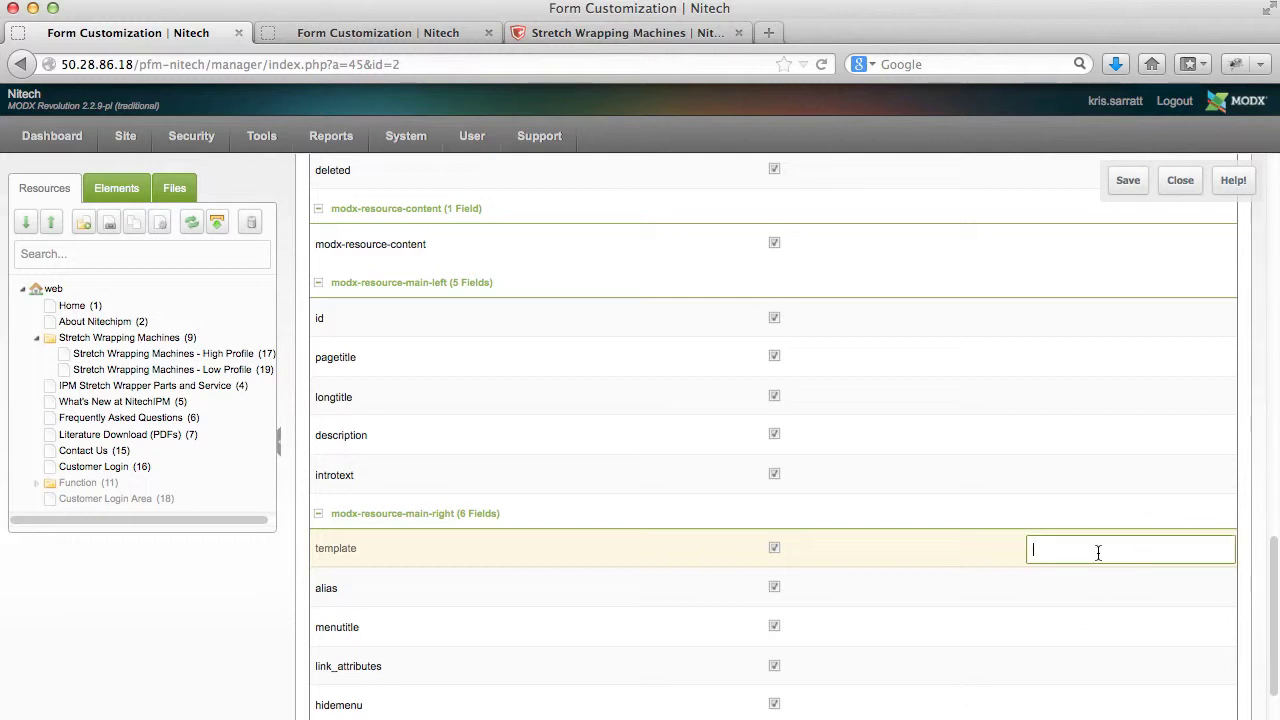
pyautogui.click(116, 188)
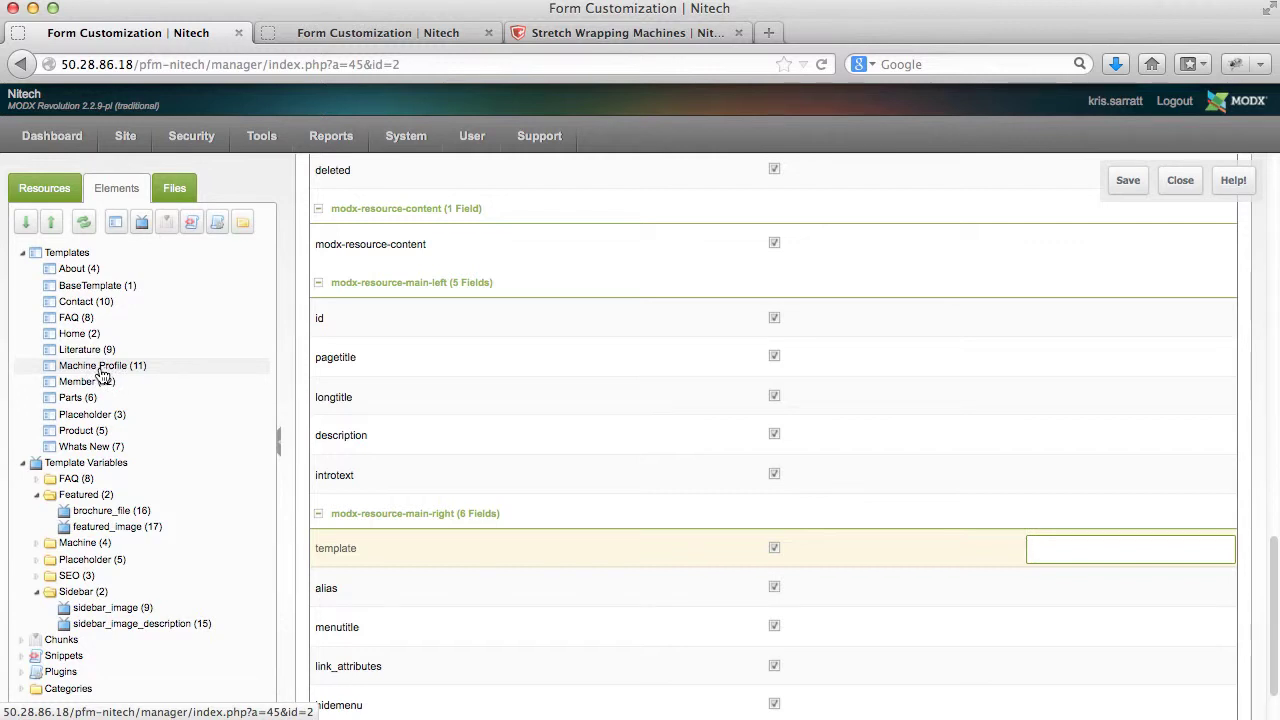
# - Enter 11 as the template field's default value and save the set
pyautogui.write('11')
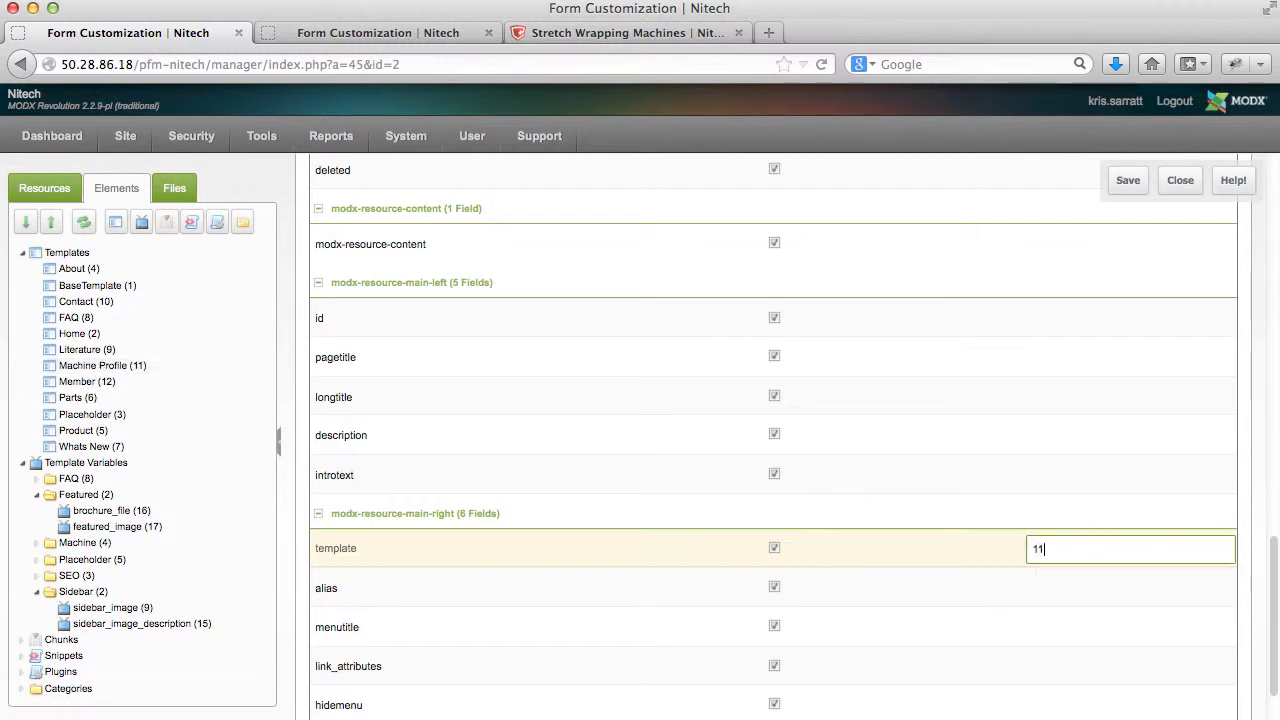
pyautogui.press('Tab')
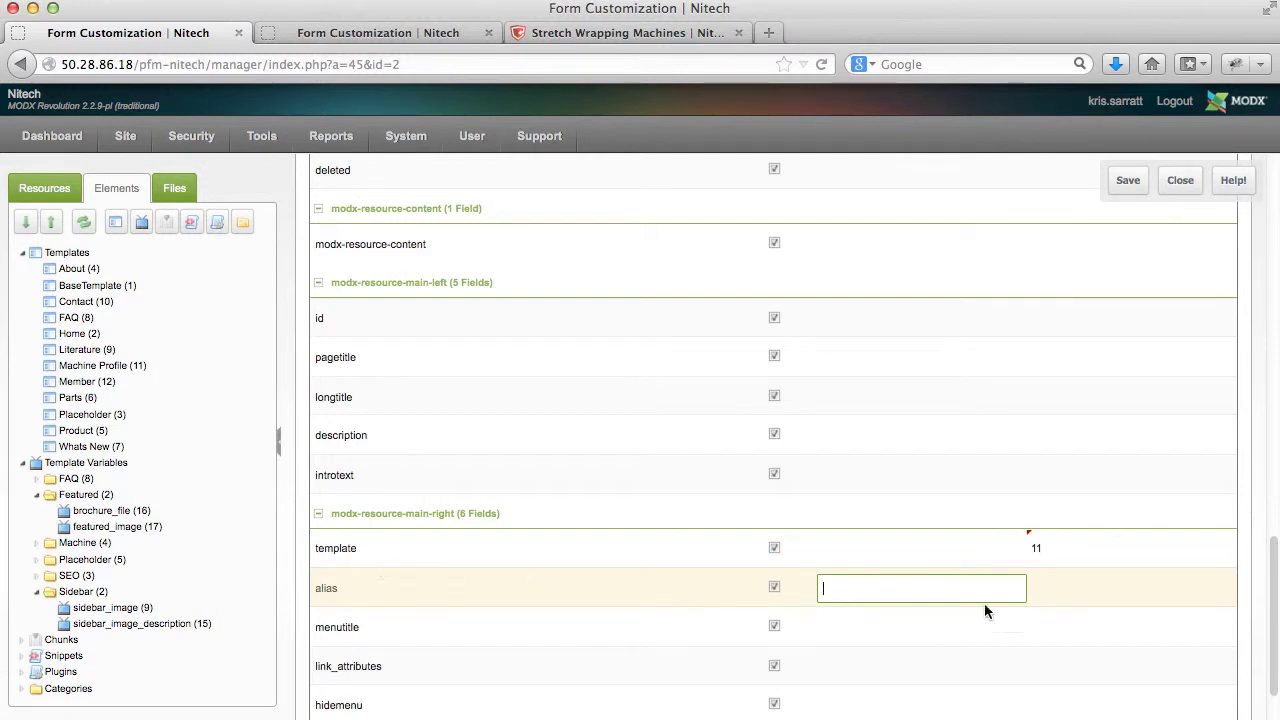
pyautogui.scroll(10, 1050, 561)
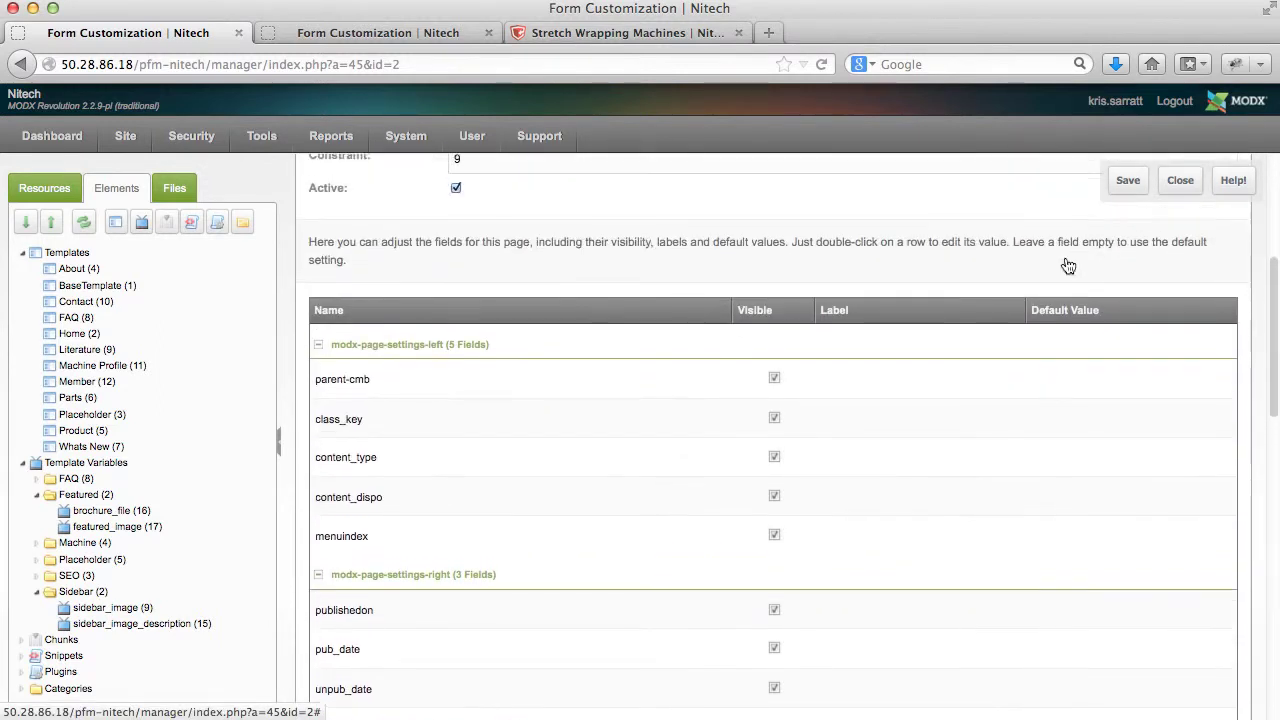
pyautogui.scroll(-10, 1063, 318)
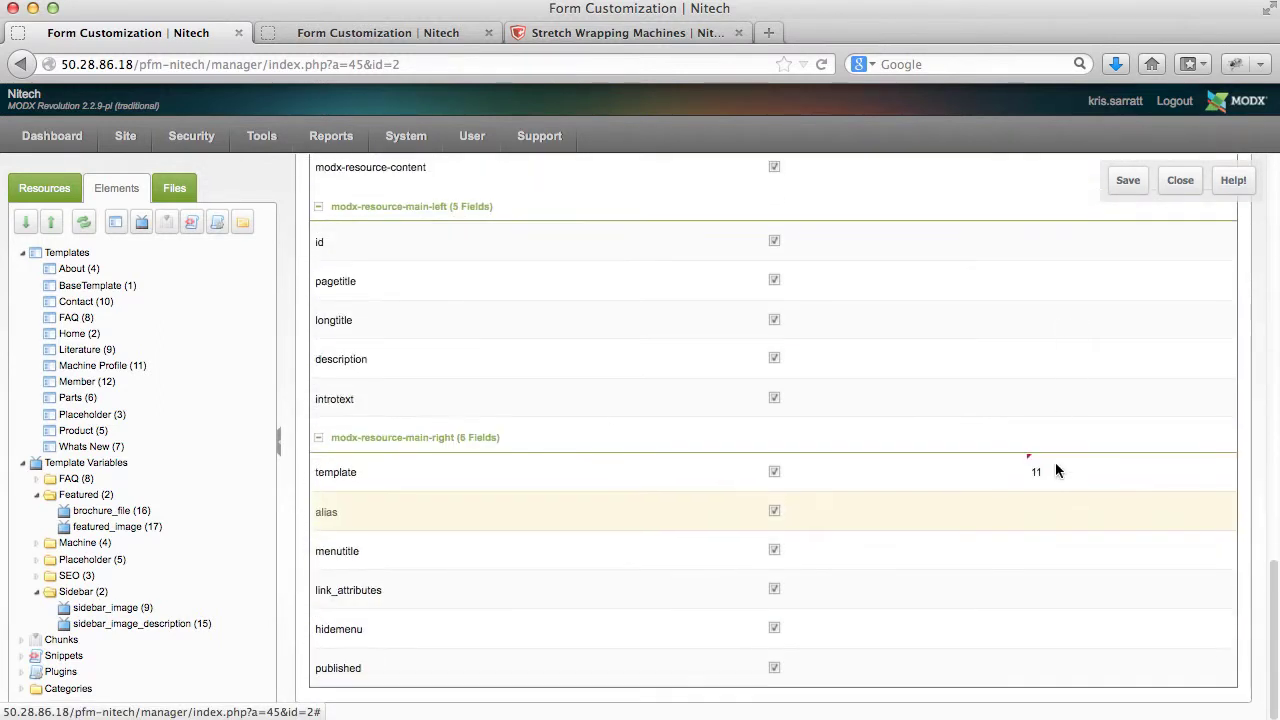
pyautogui.click(1052, 466)
pyautogui.scroll(10, 865, 406)
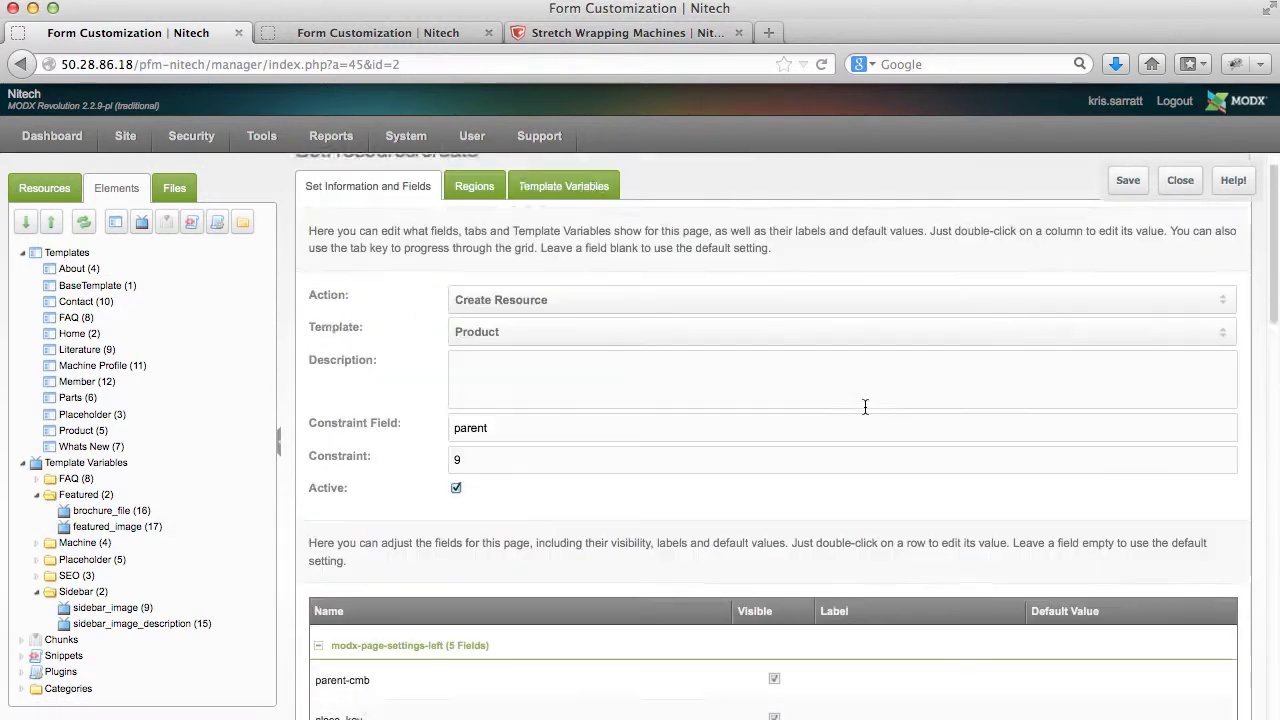
pyautogui.scroll(1, 865, 406)
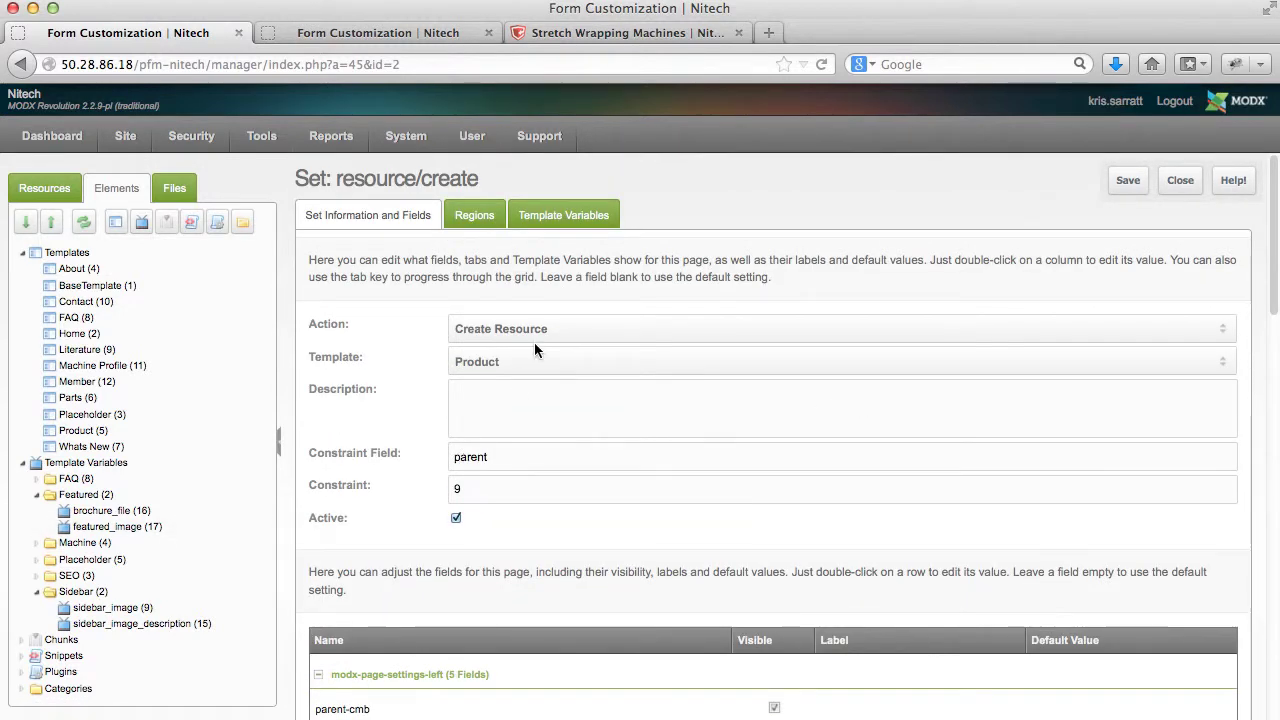
pyautogui.scroll(-5, 563, 453)
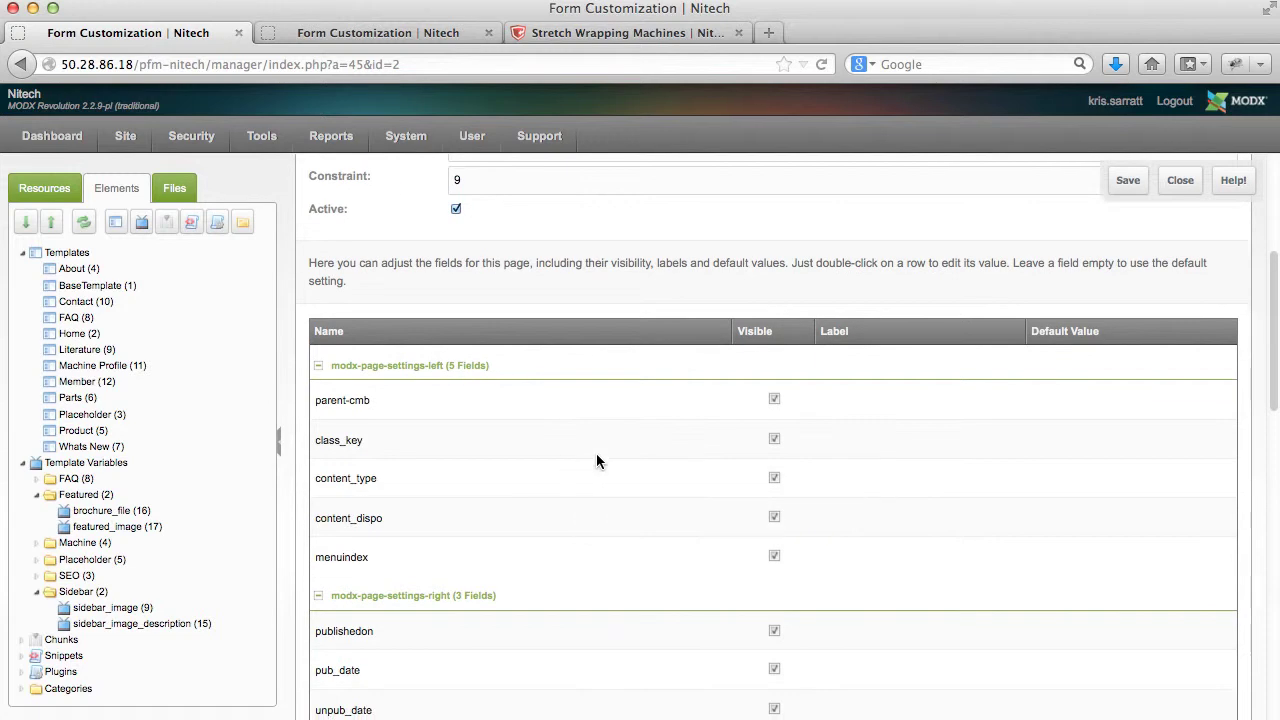
pyautogui.scroll(5, 596, 456)
pyautogui.click(1131, 180)
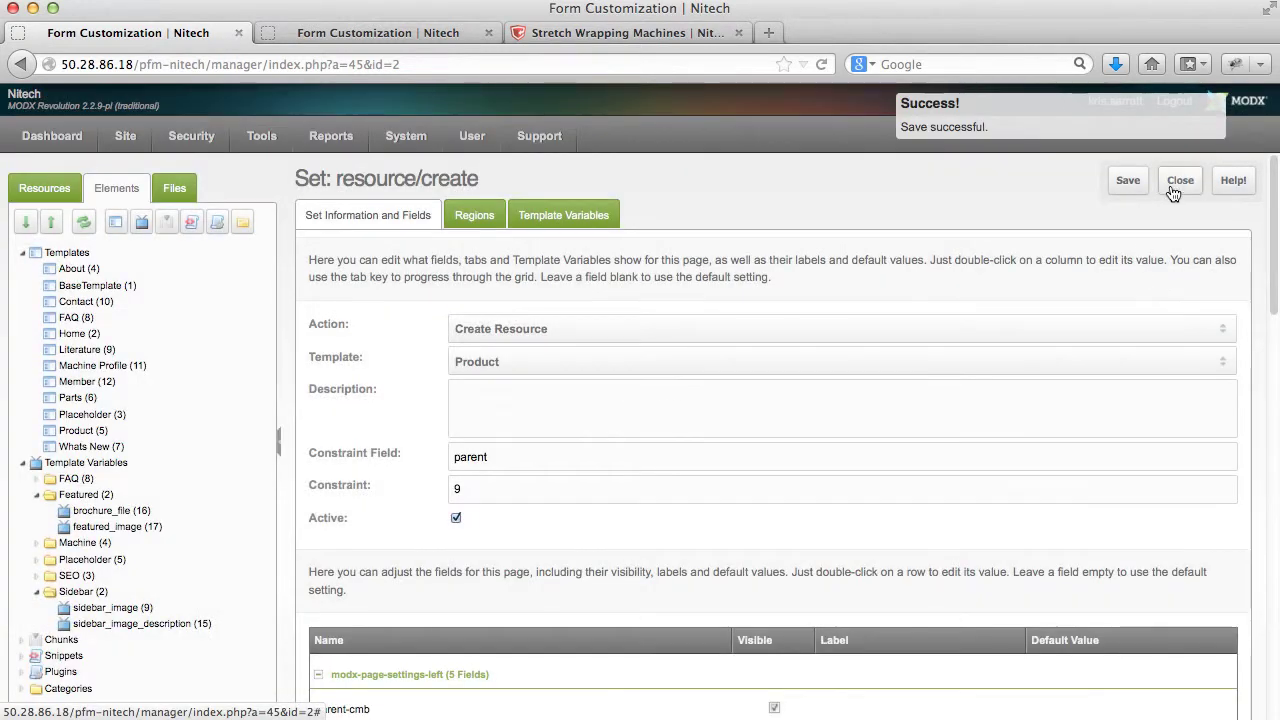
# - Reopen the resource/create set, switch its template to Machine Profile, and save it
pyautogui.click(1172, 190)
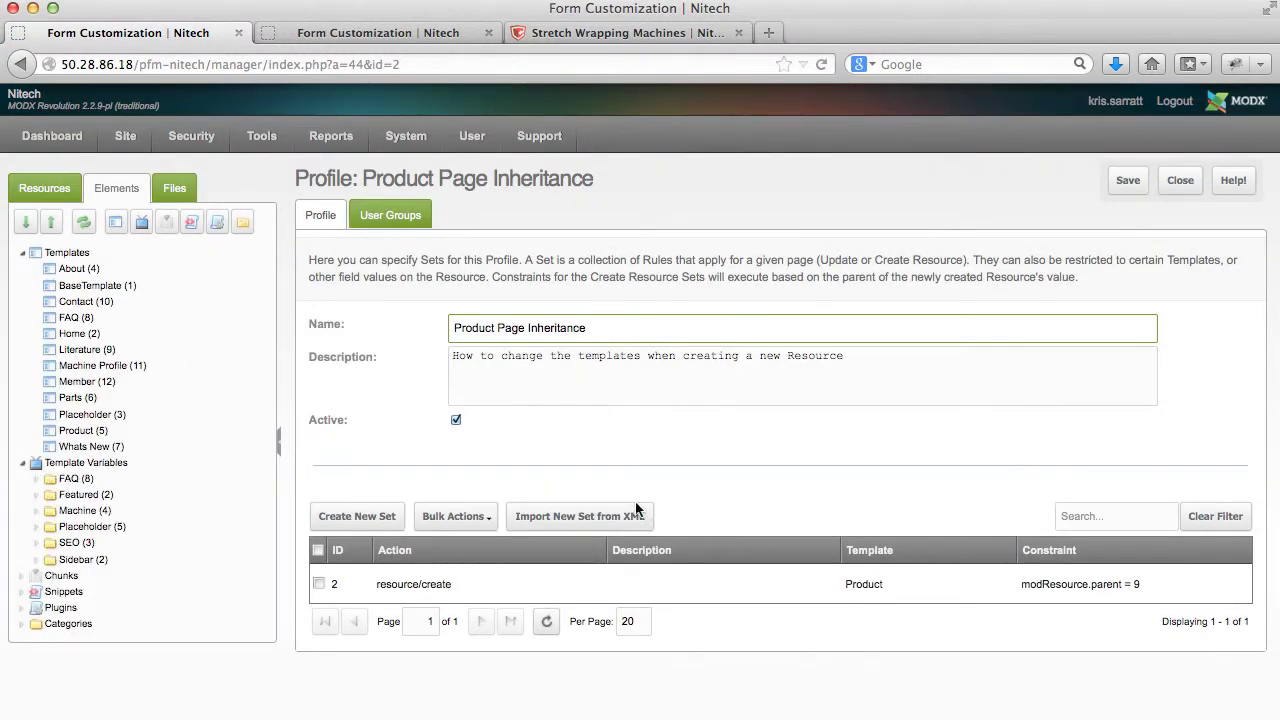
pyautogui.click(882, 586)
pyautogui.rightClick(882, 585)
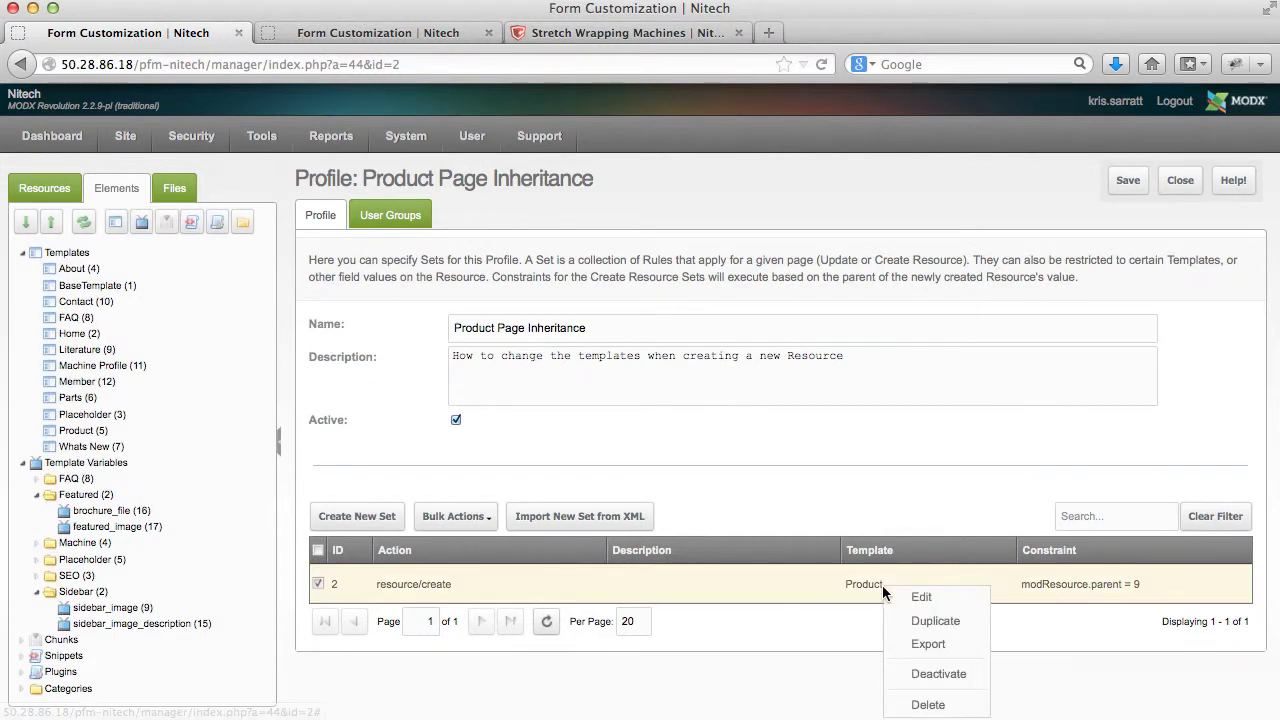
pyautogui.click(910, 594)
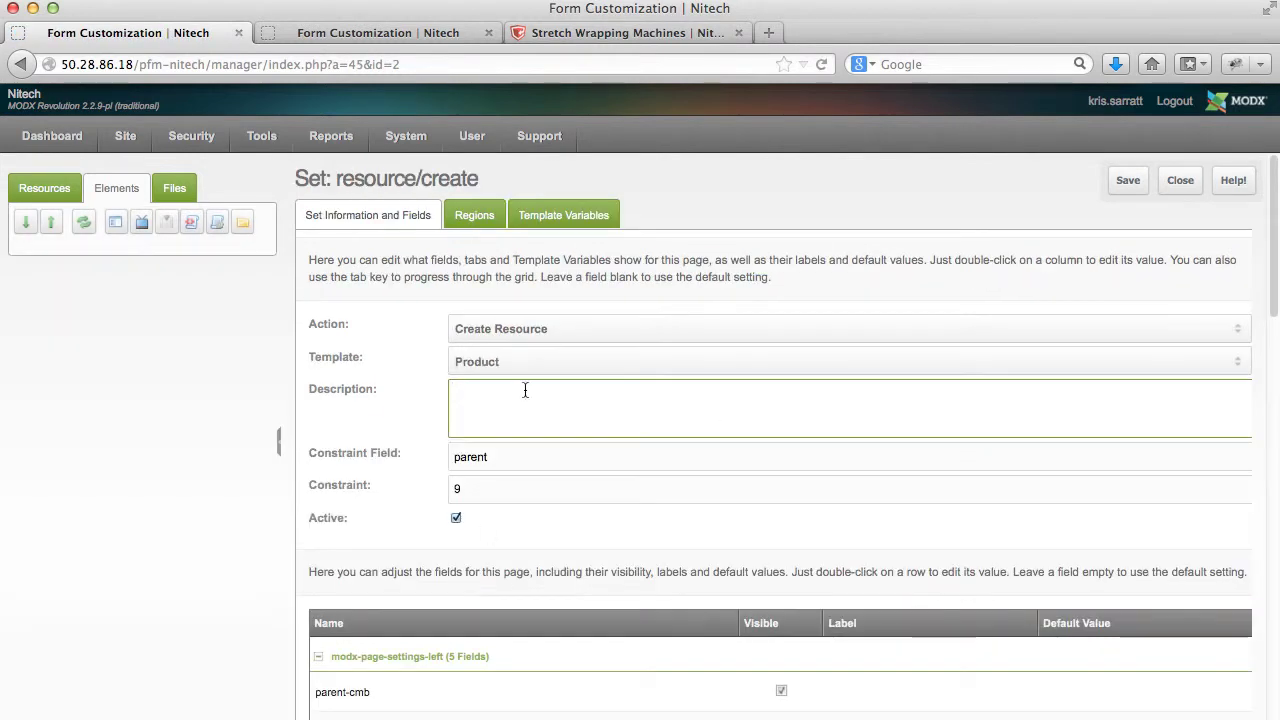
pyautogui.click(529, 372)
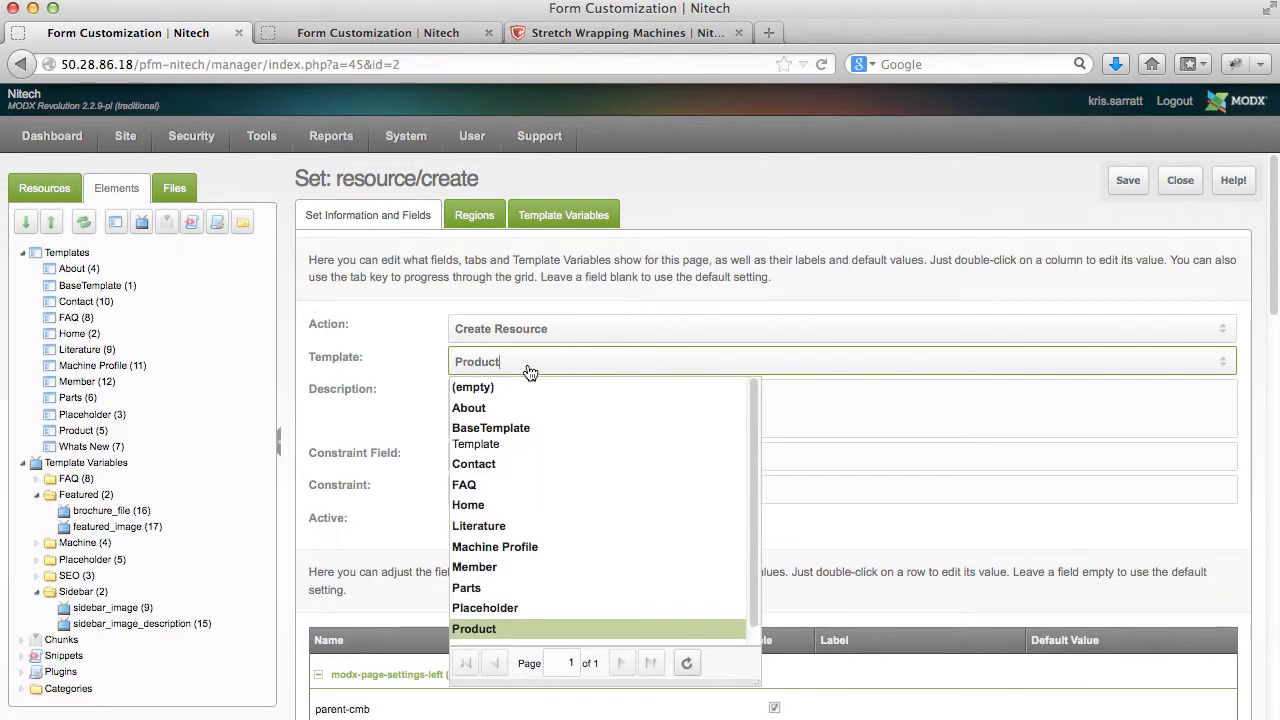
pyautogui.scroll(-1, 536, 503)
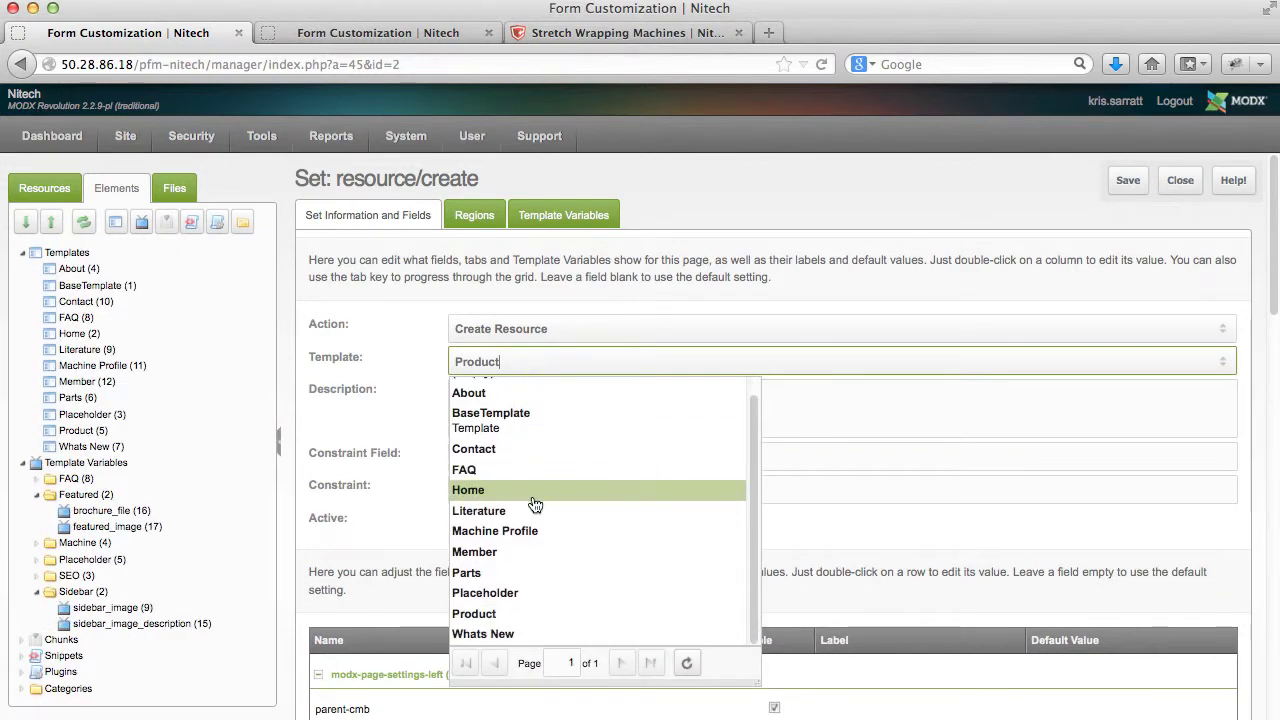
pyautogui.click(540, 531)
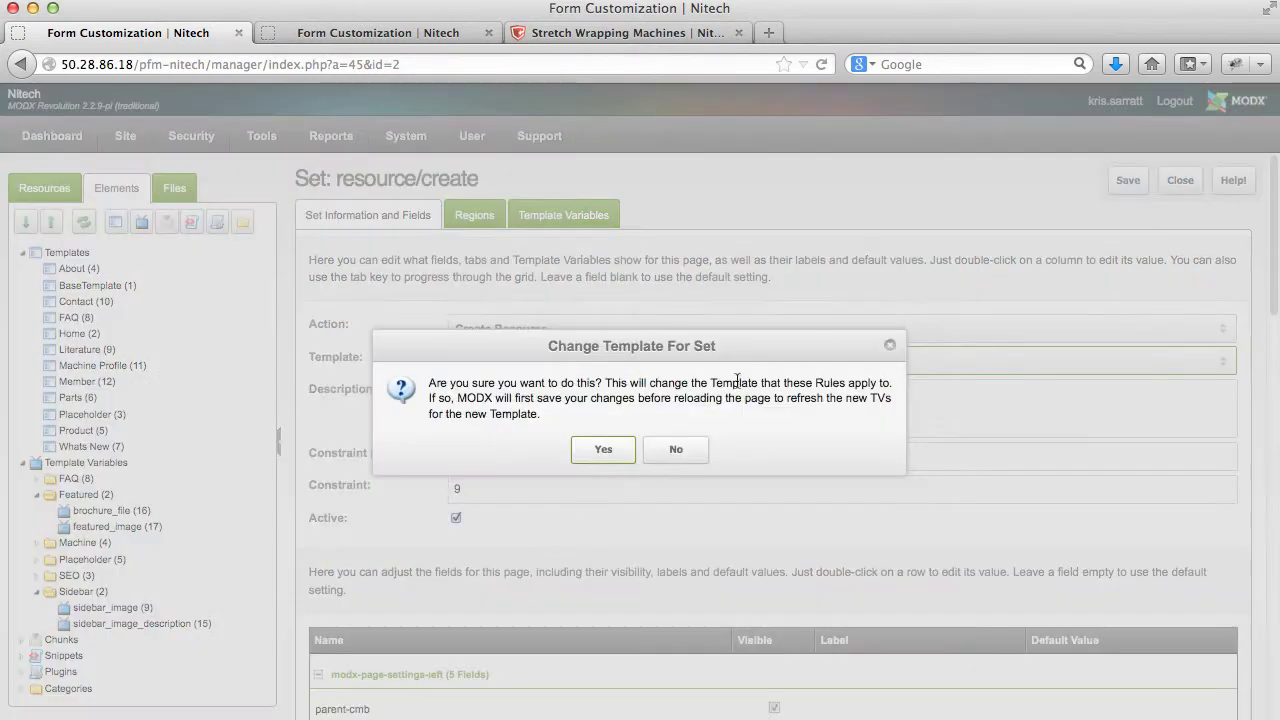
pyautogui.click(618, 452)
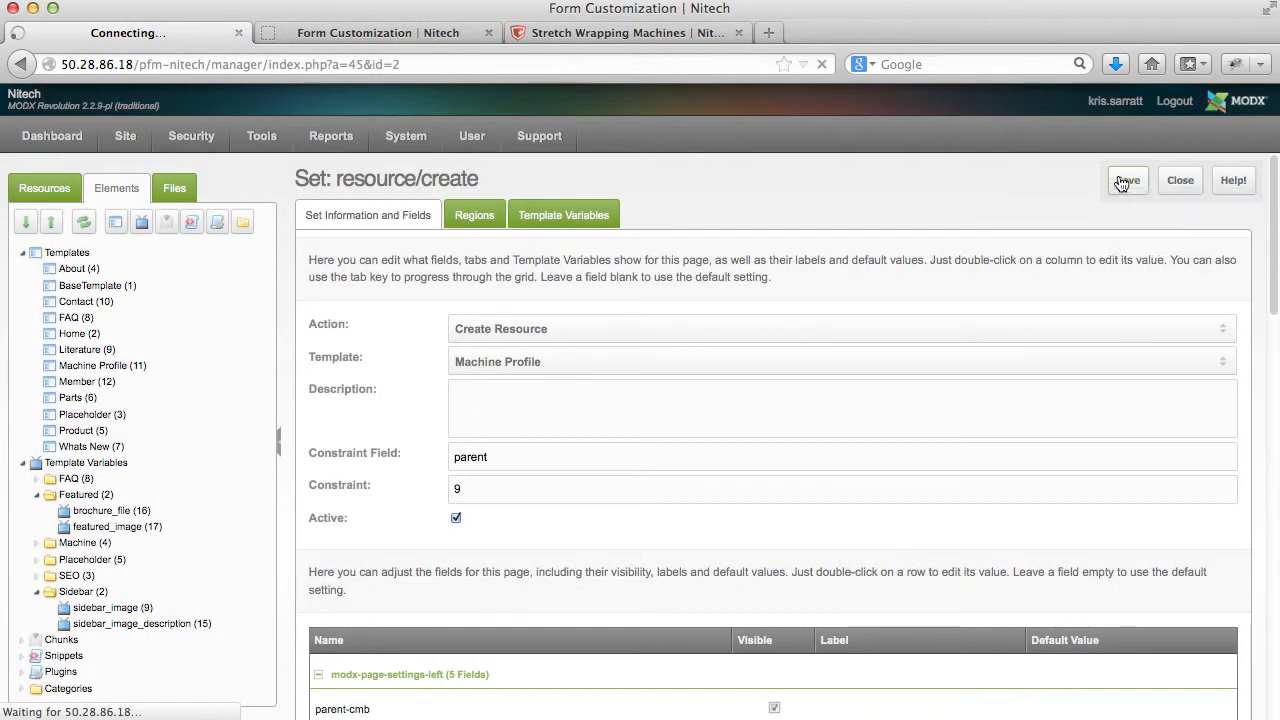
pyautogui.click(1125, 180)
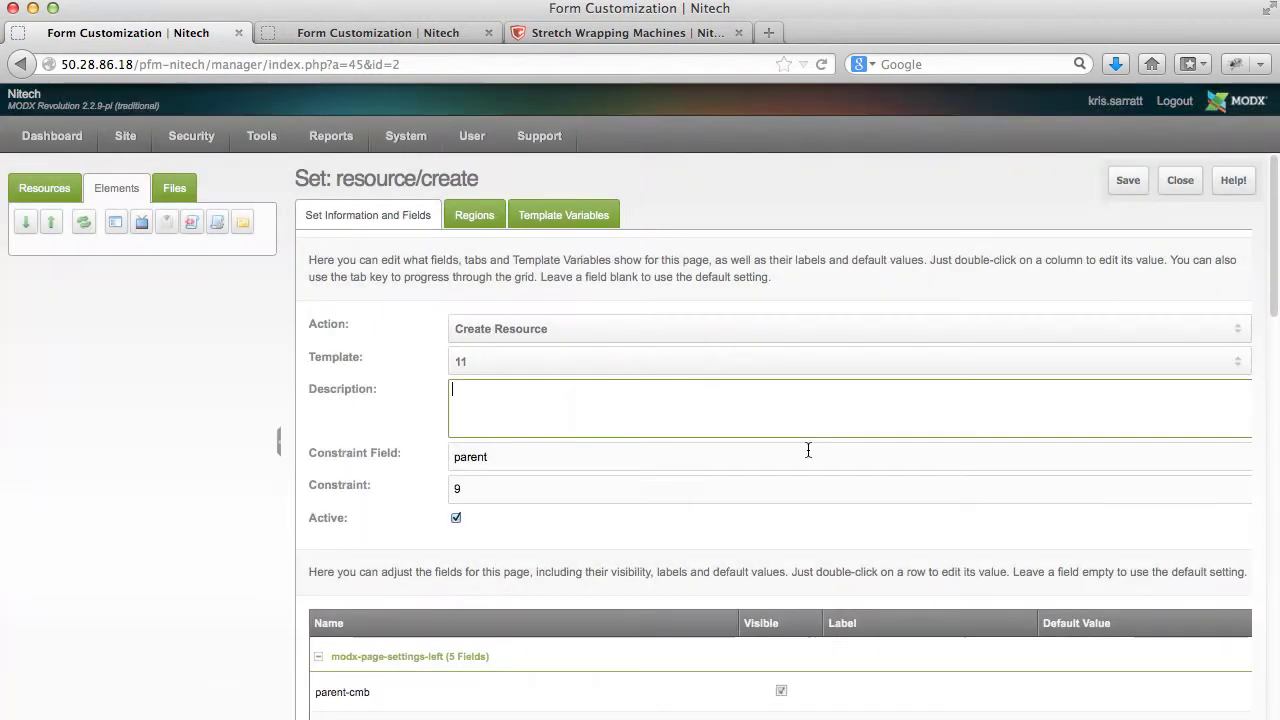
pyautogui.click(571, 411)
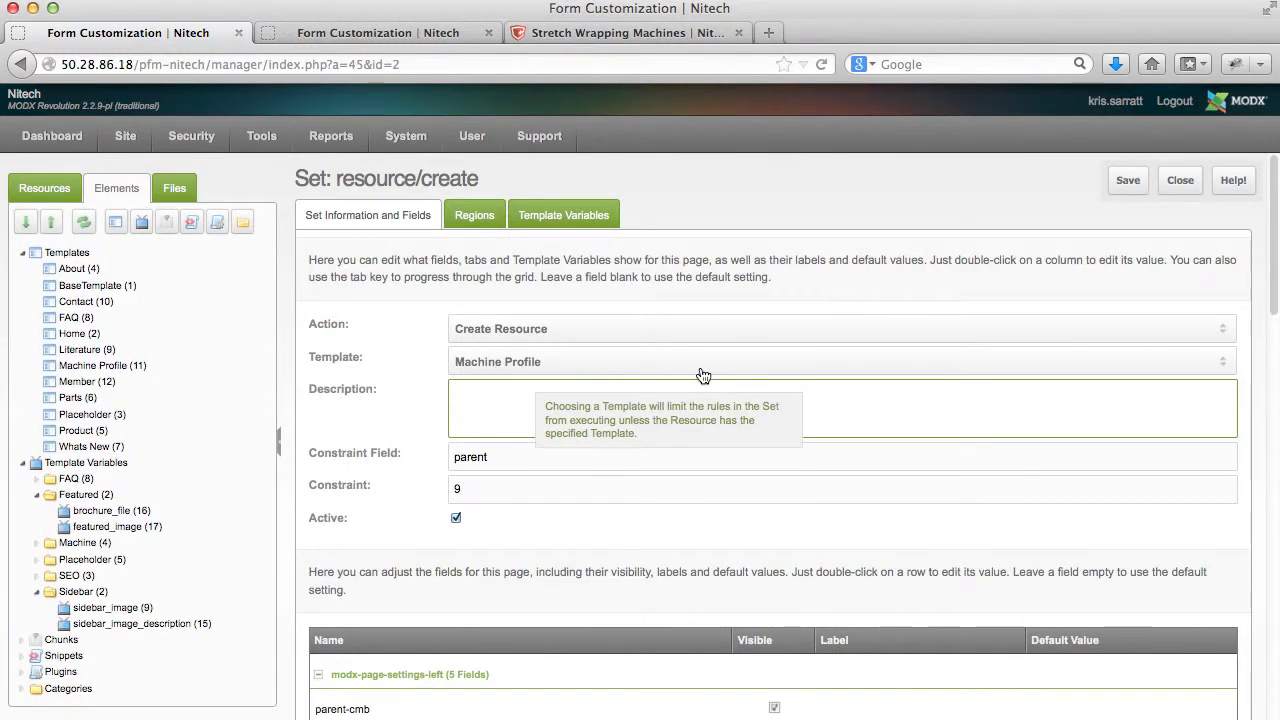
pyautogui.doubleClick(488, 456)
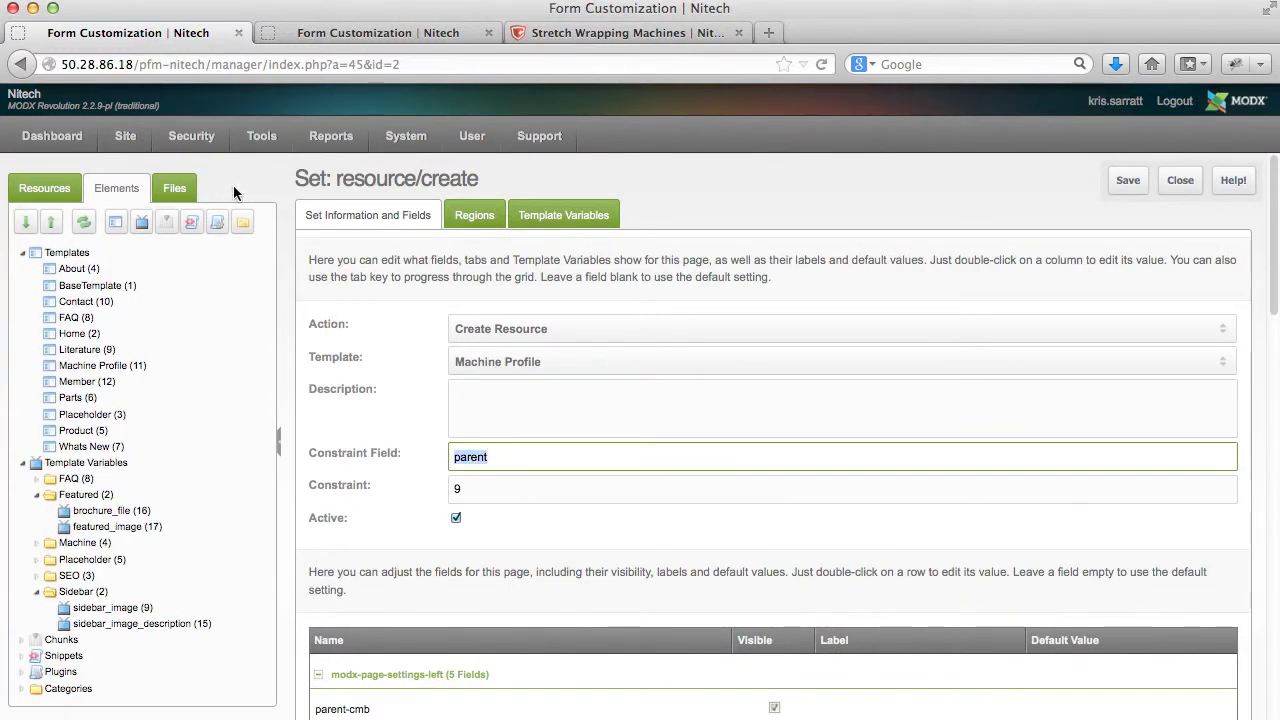
# - Toggle the left panel between the Resources and Elements trees, then bring up the Form Customization profiles list
pyautogui.click(44, 188)
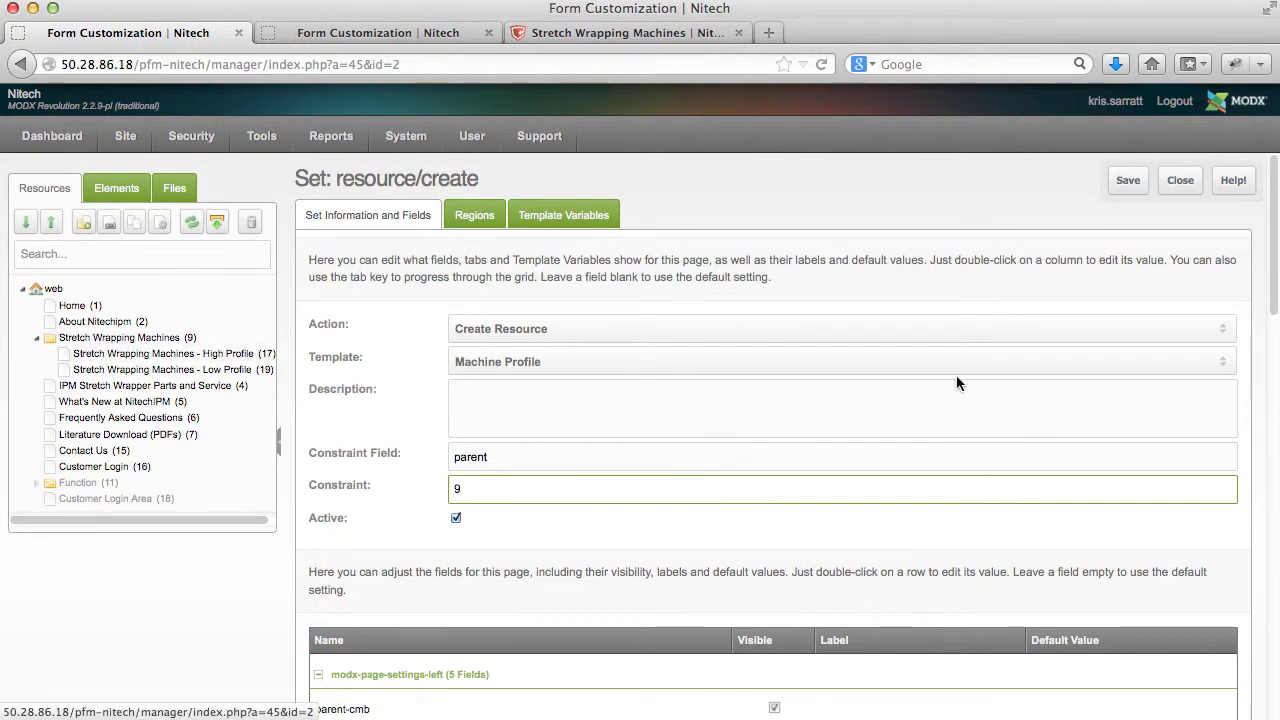
pyautogui.scroll(-15, 956, 383)
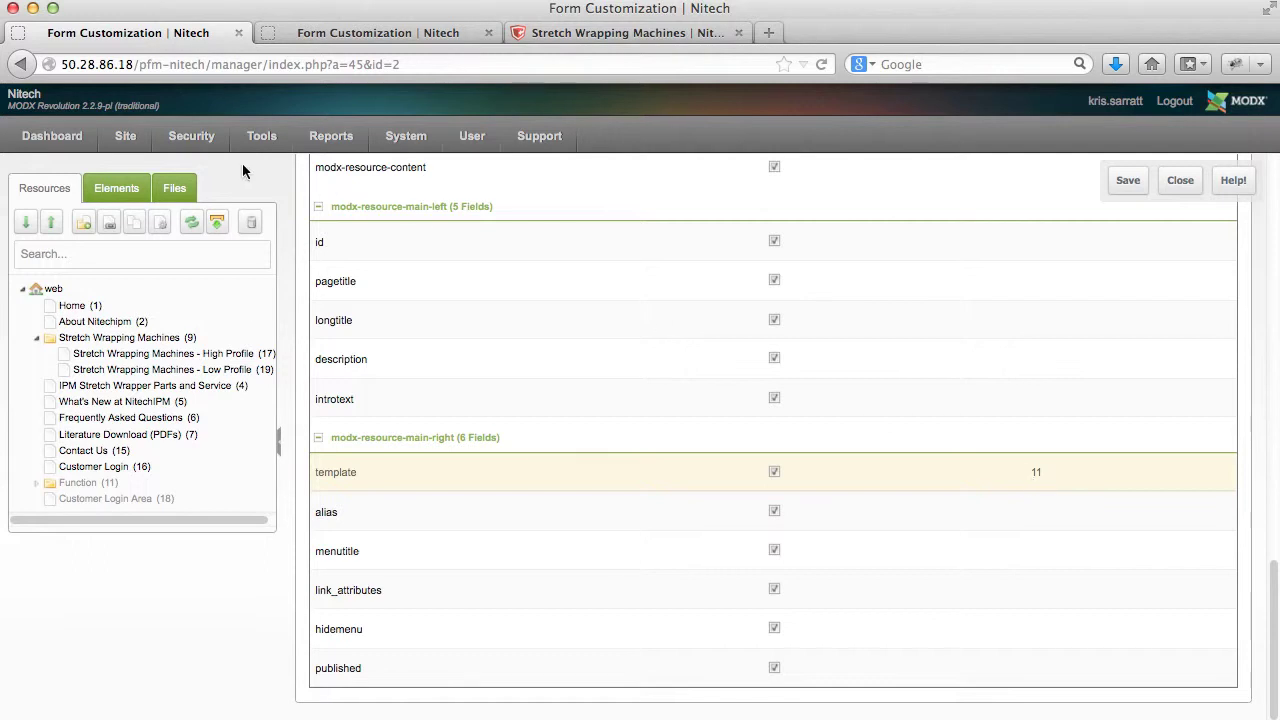
pyautogui.click(116, 188)
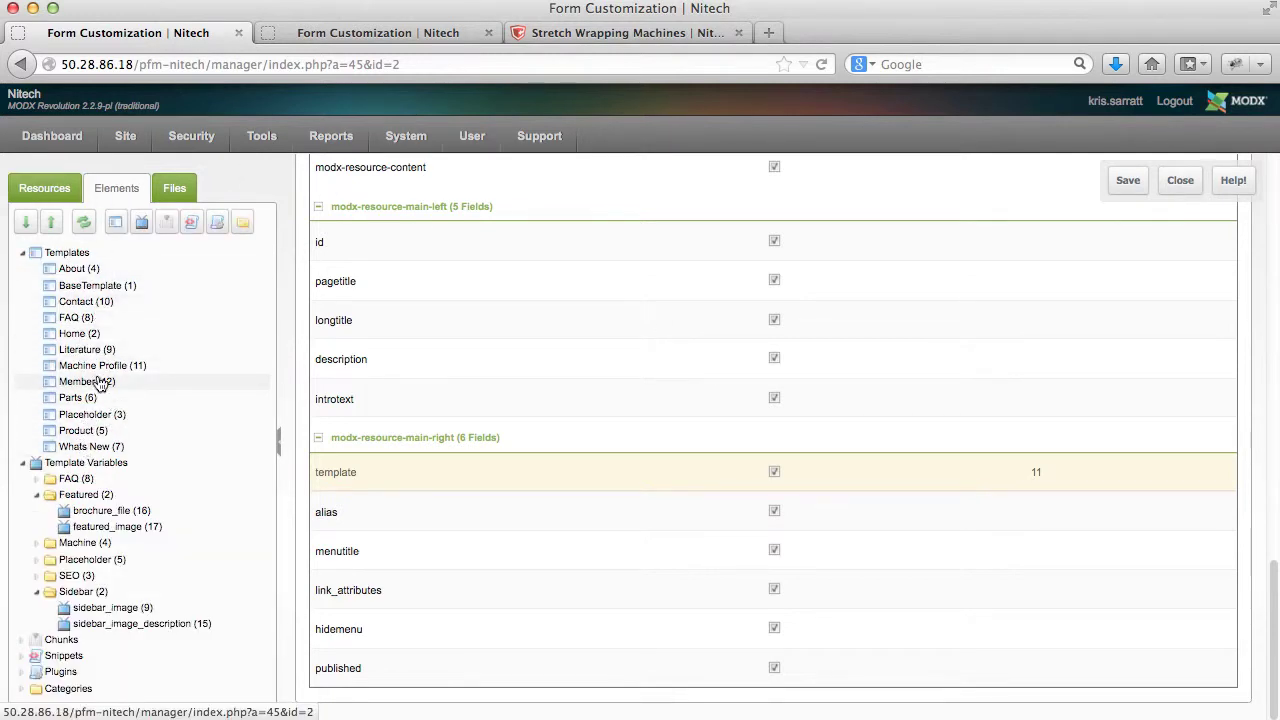
pyautogui.click(44, 188)
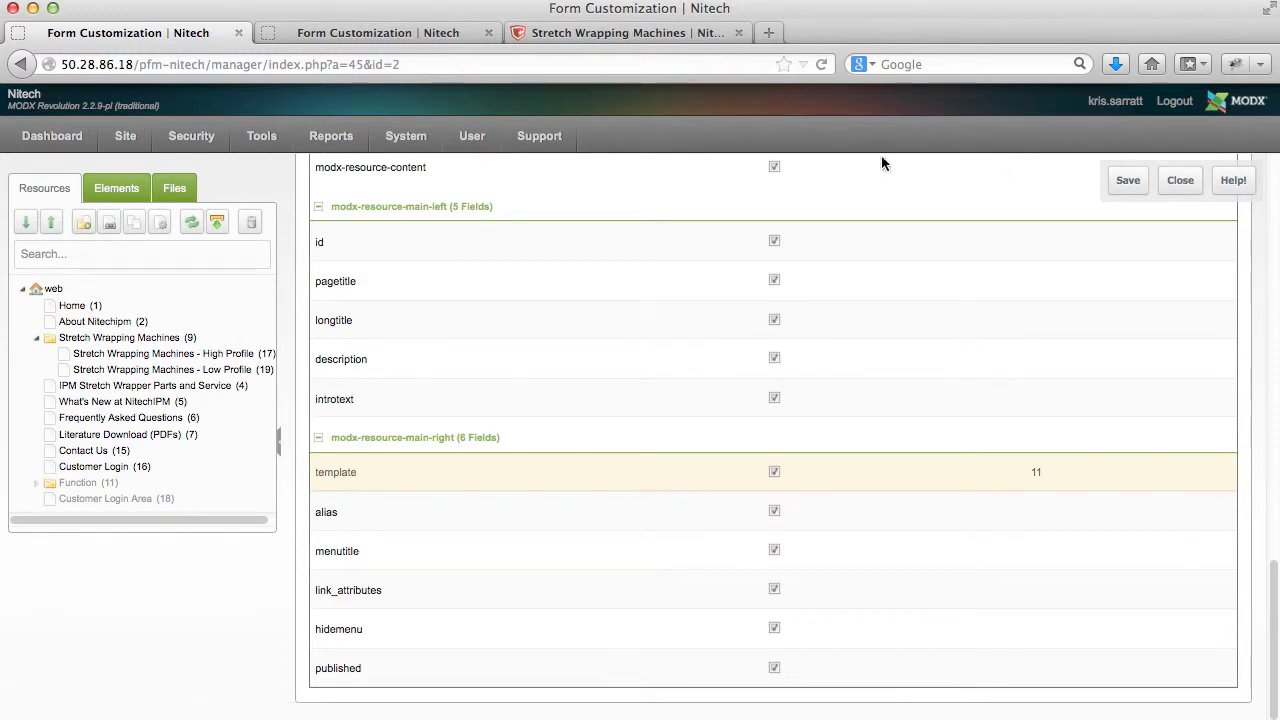
pyautogui.click(375, 33)
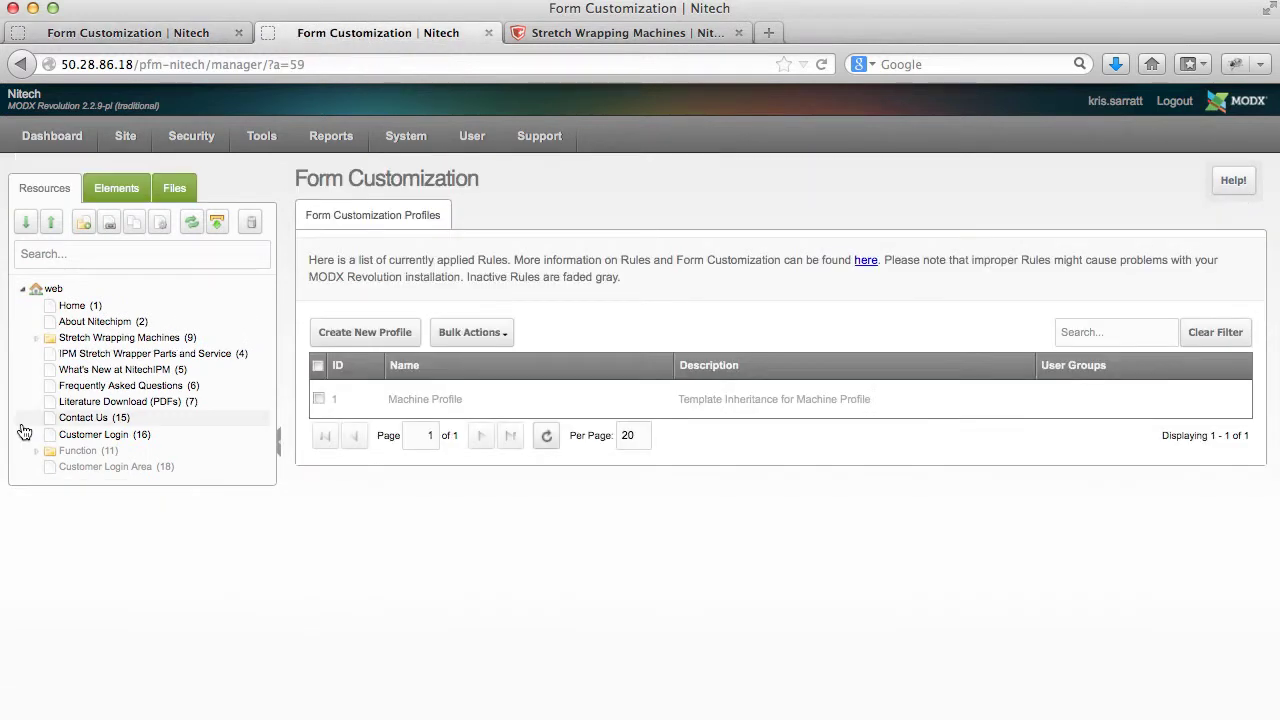
# - Expand Stretch Wrapping Machines and check its settings in Quick Update, closing without changes
pyautogui.click(36, 338)
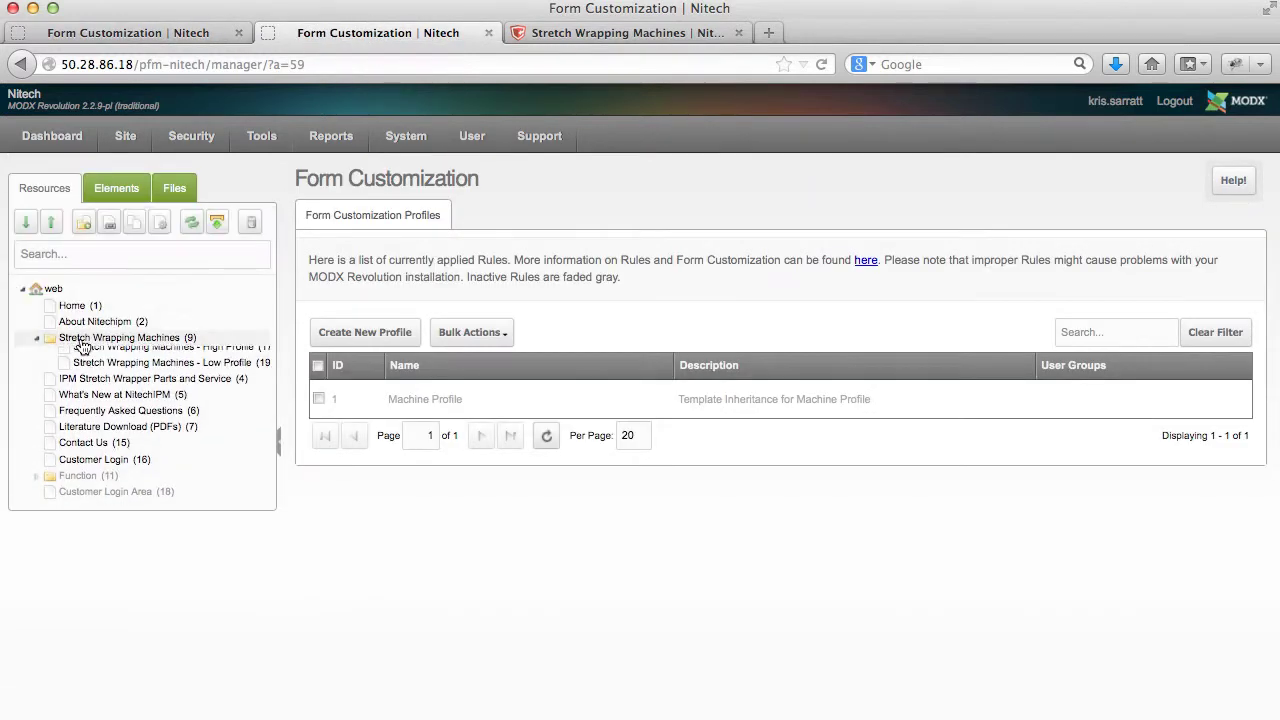
pyautogui.rightClick(100, 338)
pyautogui.click(100, 406)
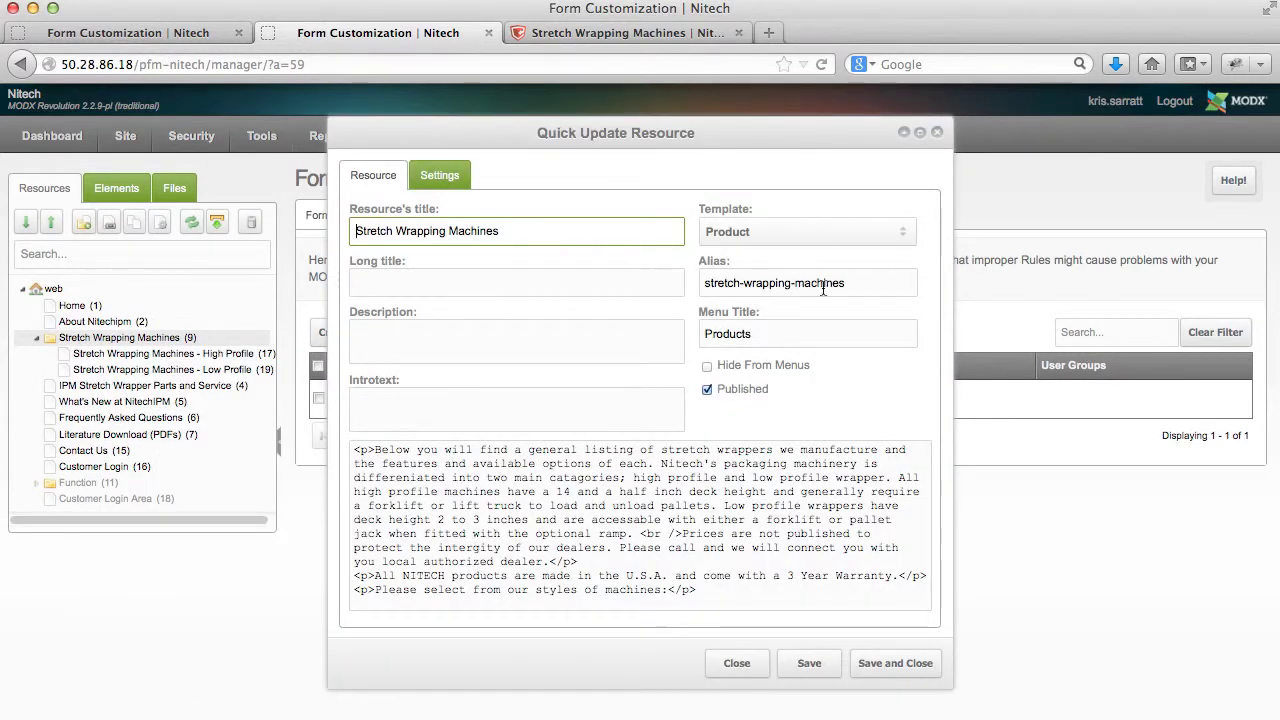
pyautogui.click(752, 654)
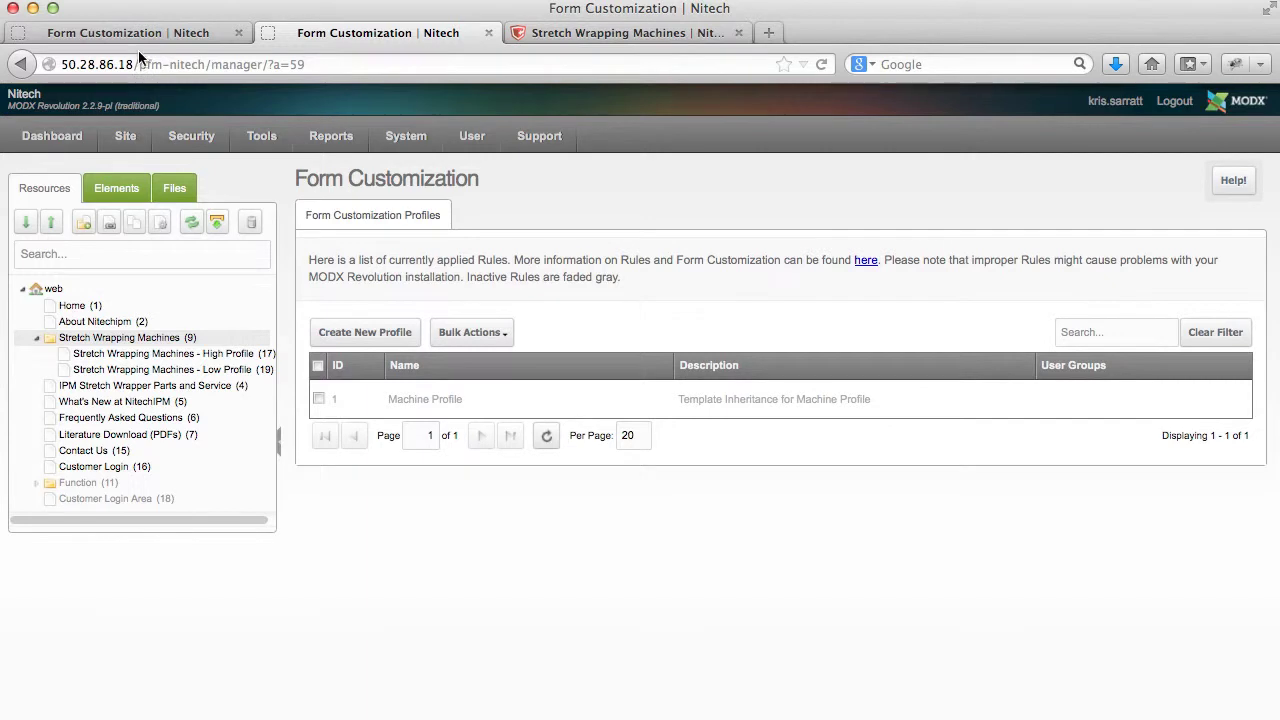
# - Create a new document under Stretch Wrapping Machines from its right-click menu
pyautogui.click(130, 33)
pyautogui.click(118, 192)
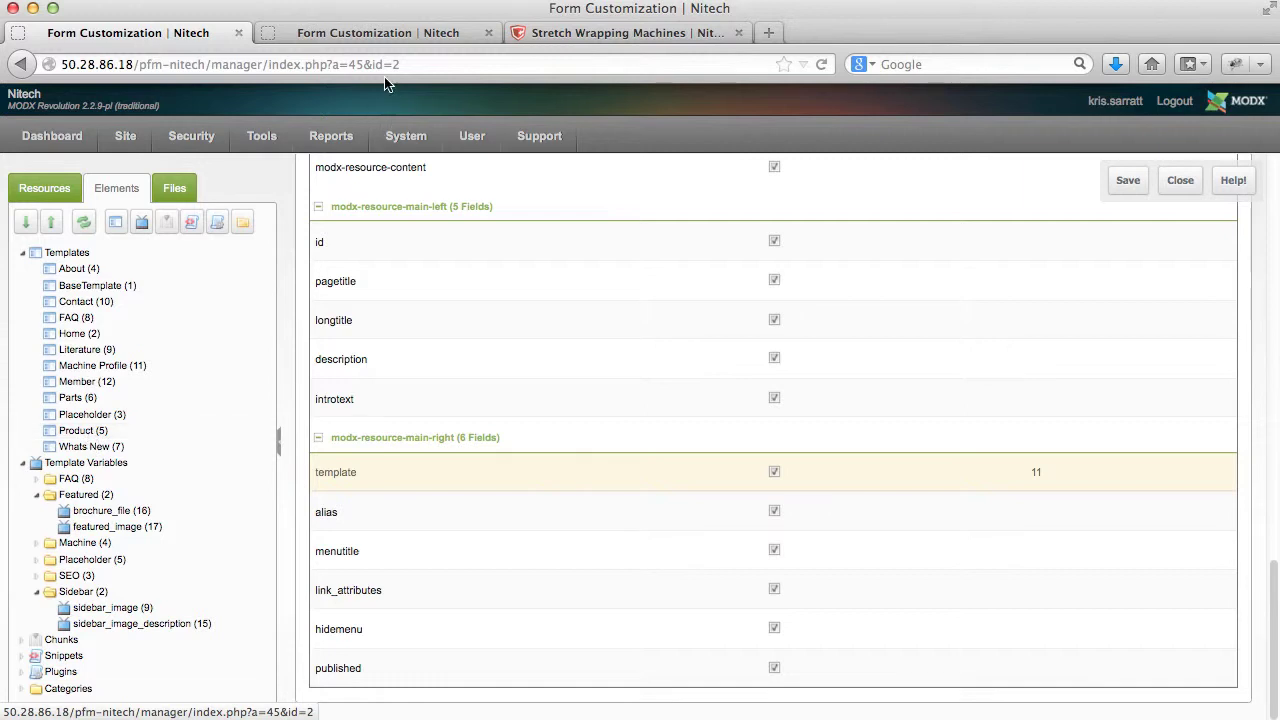
pyautogui.click(383, 24)
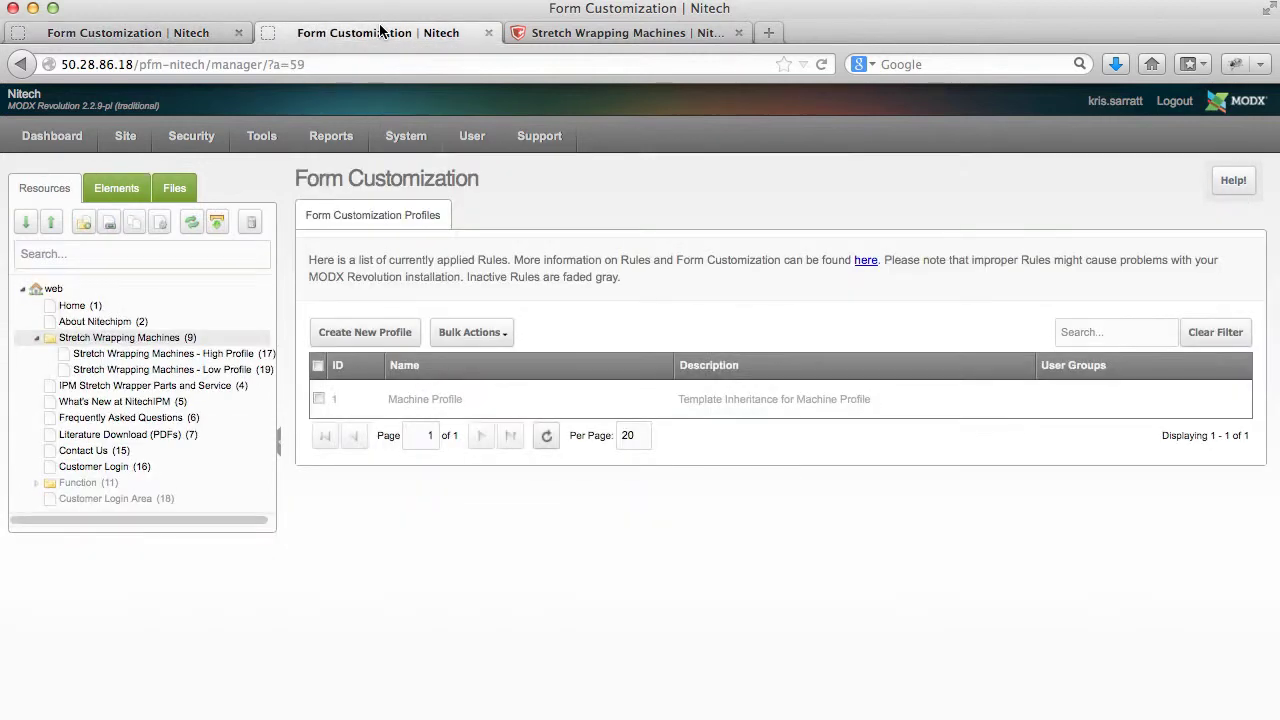
pyautogui.rightClick(141, 344)
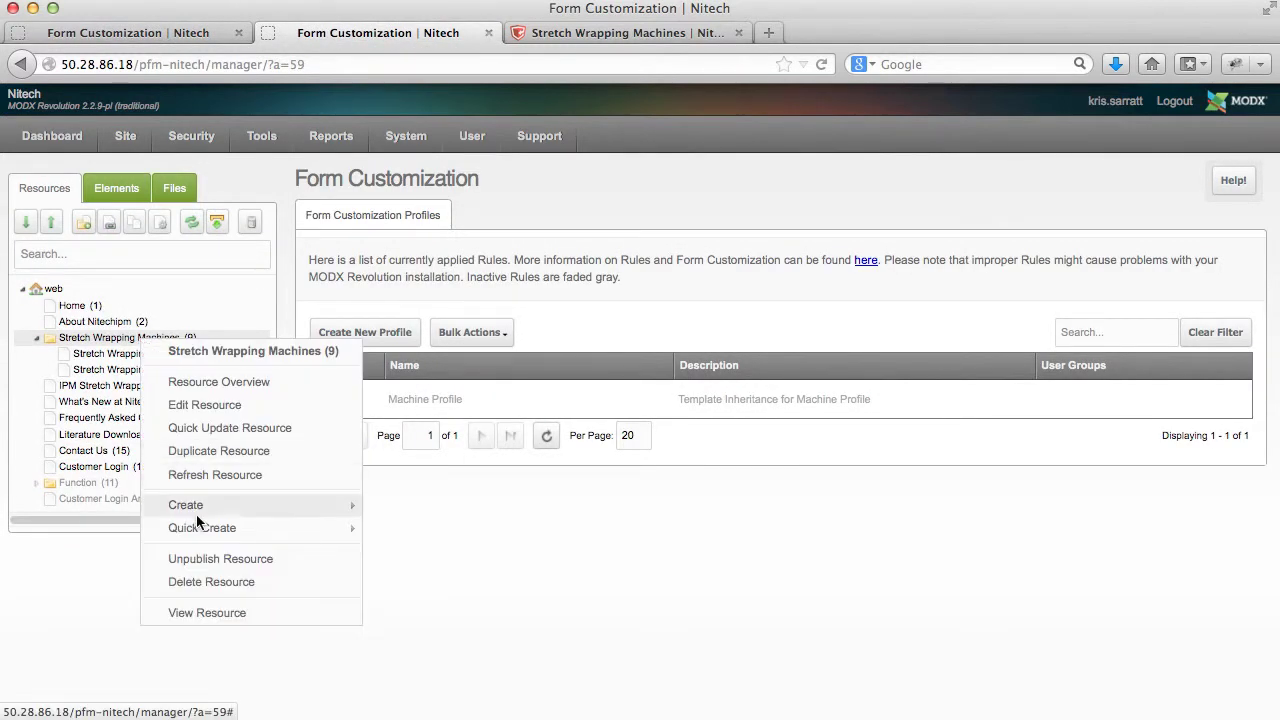
pyautogui.click(387, 510)
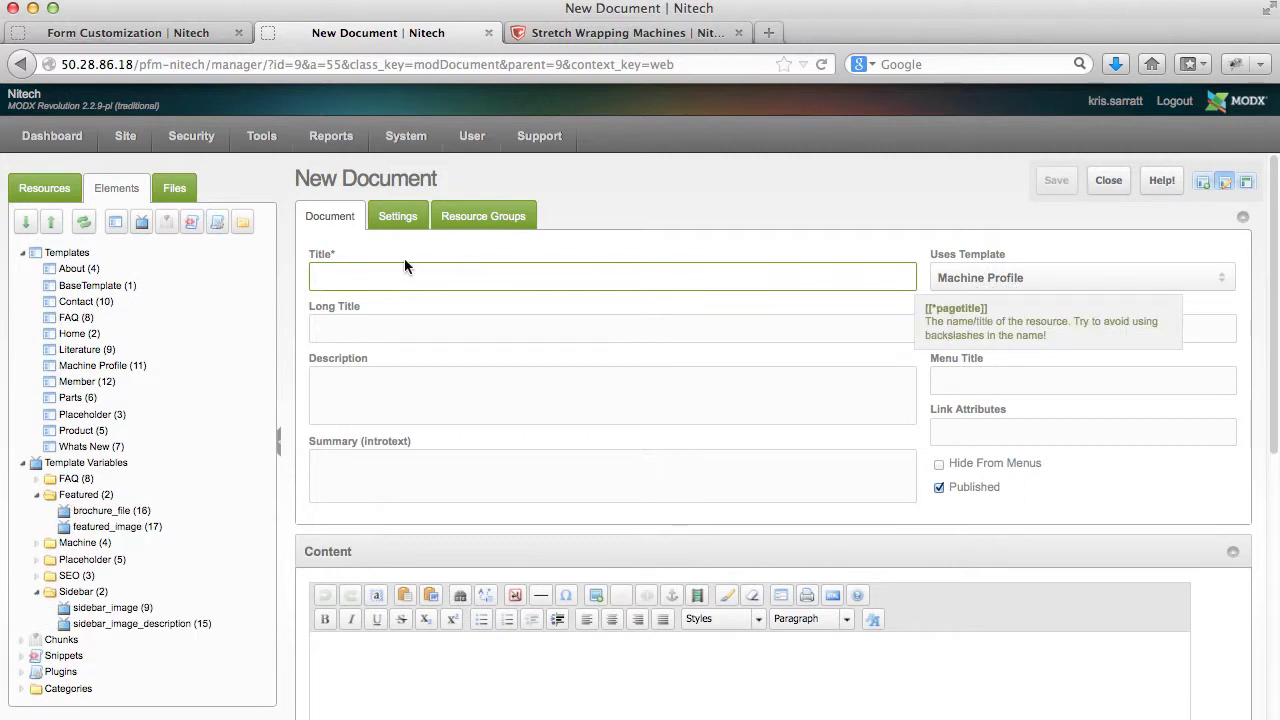
# - Show the Resources tree beside the new untitled Machine Profile document
pyautogui.click(48, 190)
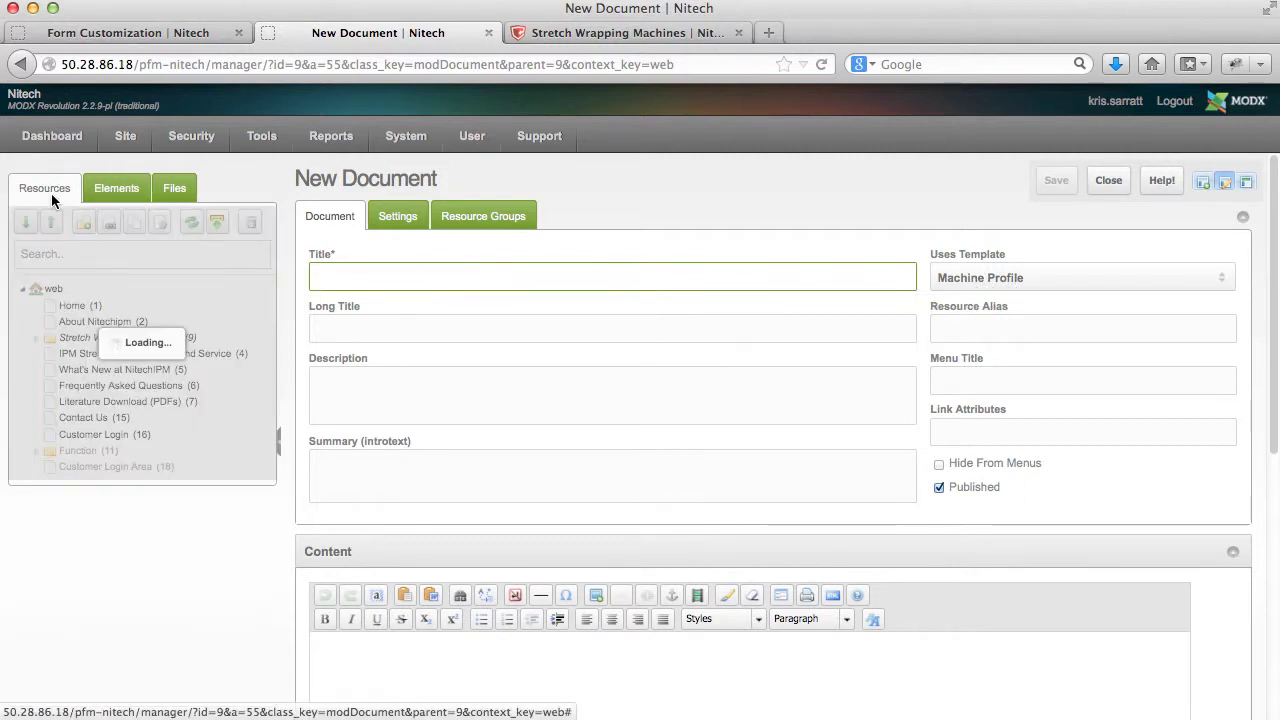